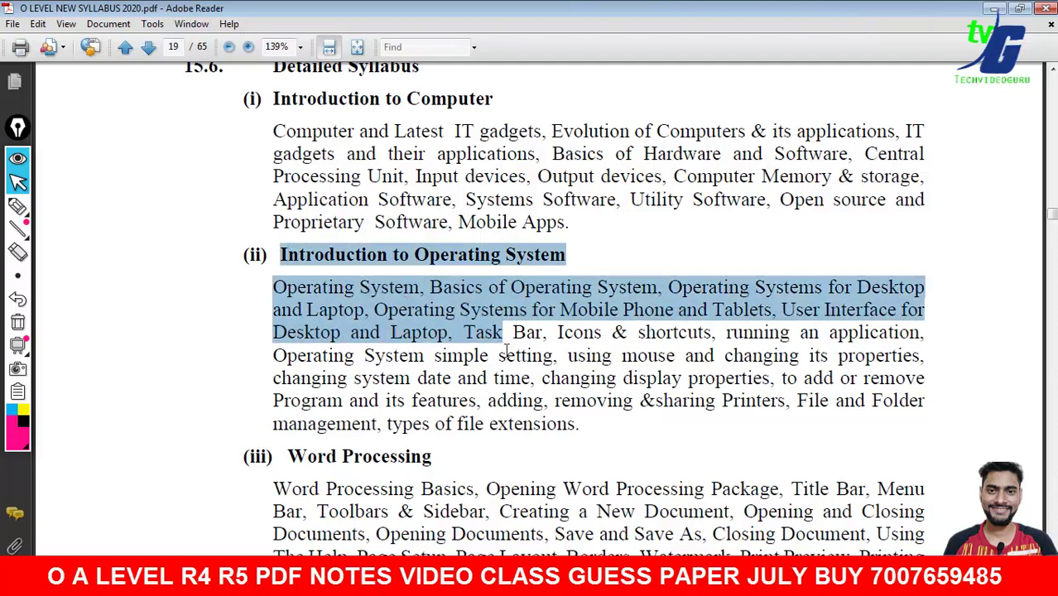
- Switch from the syllabus to M1R5 PAPER.pdf and highlight the question about managing disk partitions with the inbuilt disk management tool
left_click(642, 373)
scroll(640, 366, "down", 3)
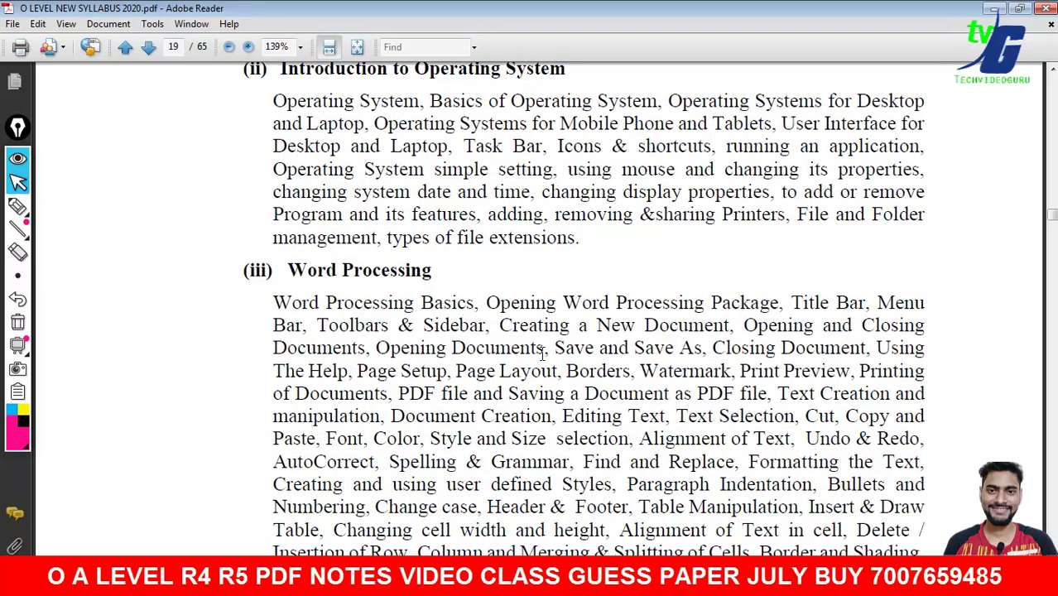
left_click(637, 585)
left_click(596, 545)
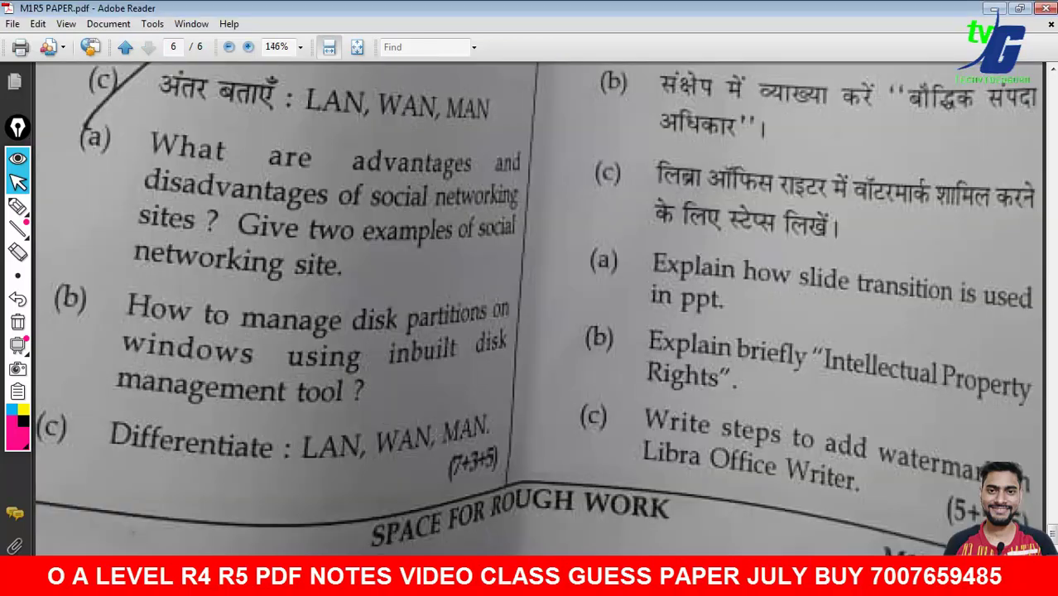
left_click_drag(108, 282, 513, 411)
left_click(454, 406)
- Clear the desktop by minimizing the exam paper and syllabus PDFs and closing the YouTube browser window
left_click(997, 9)
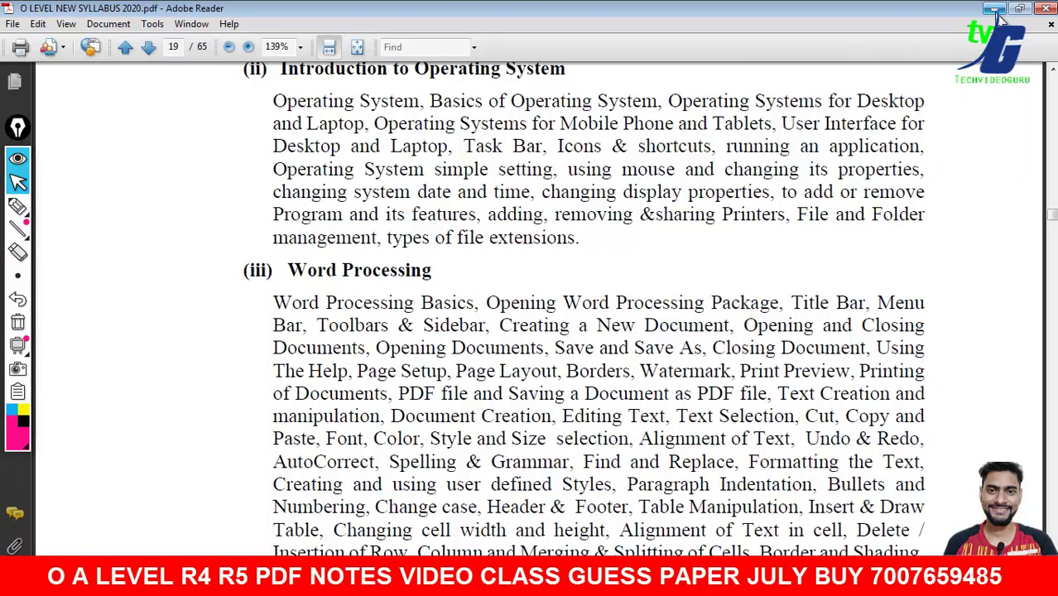
left_click(995, 9)
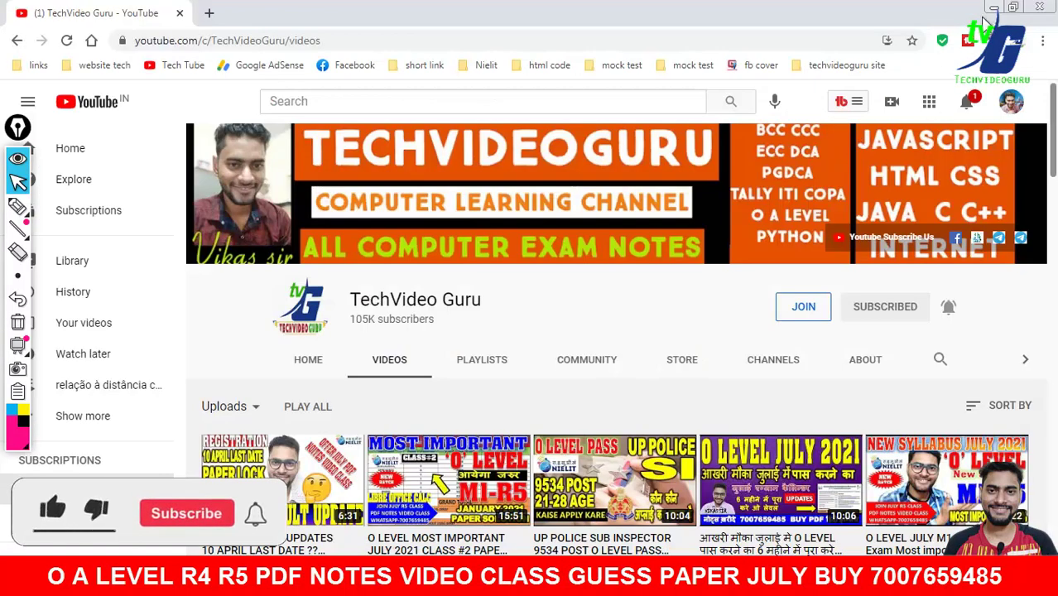
left_click(1044, 7)
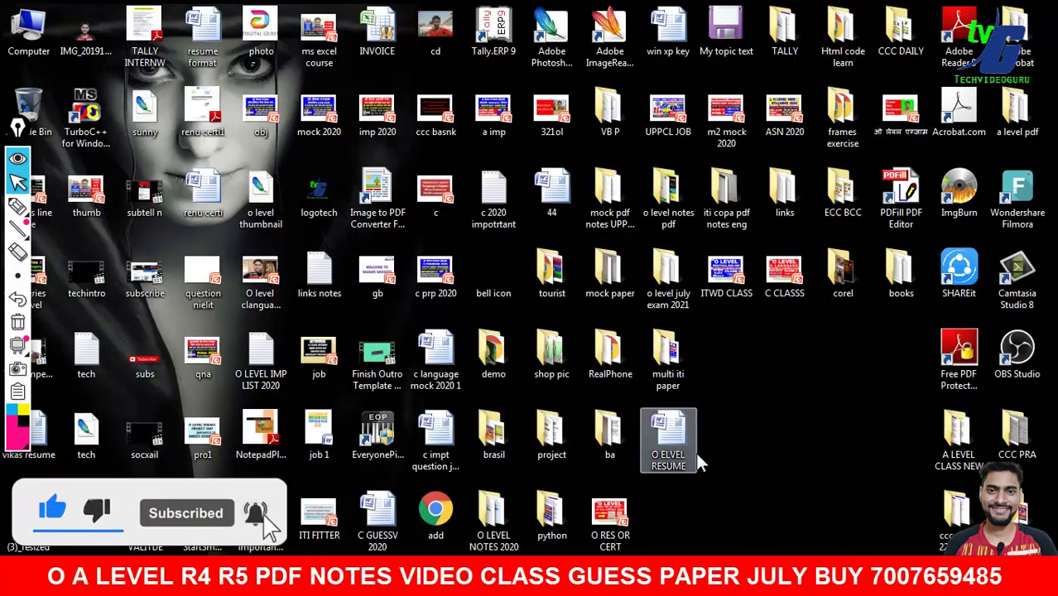
- Open the Computer Management console for the desktop's Computer item
double_click(31, 37)
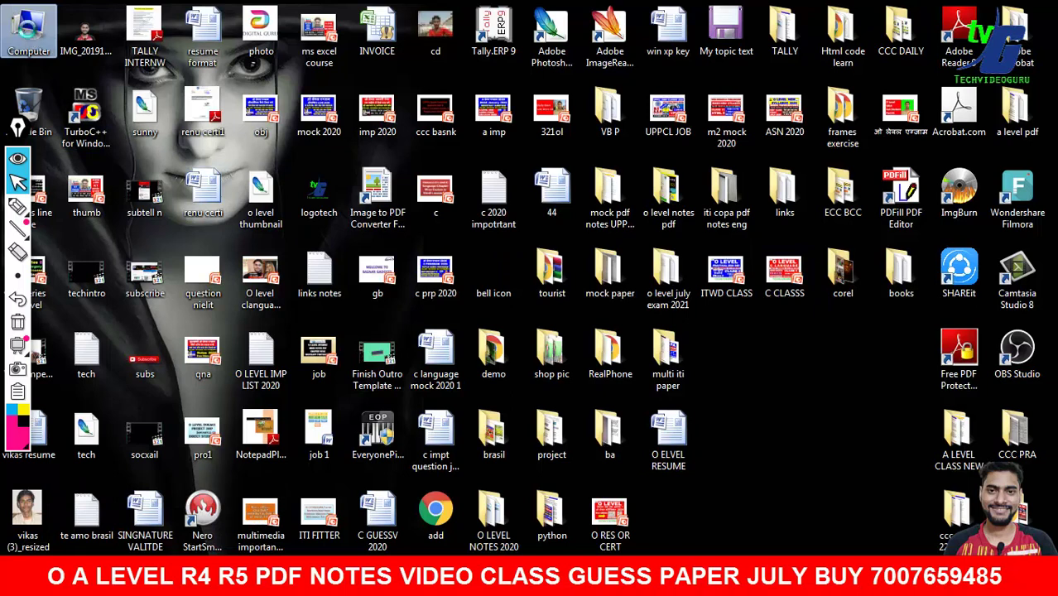
right_click(31, 37)
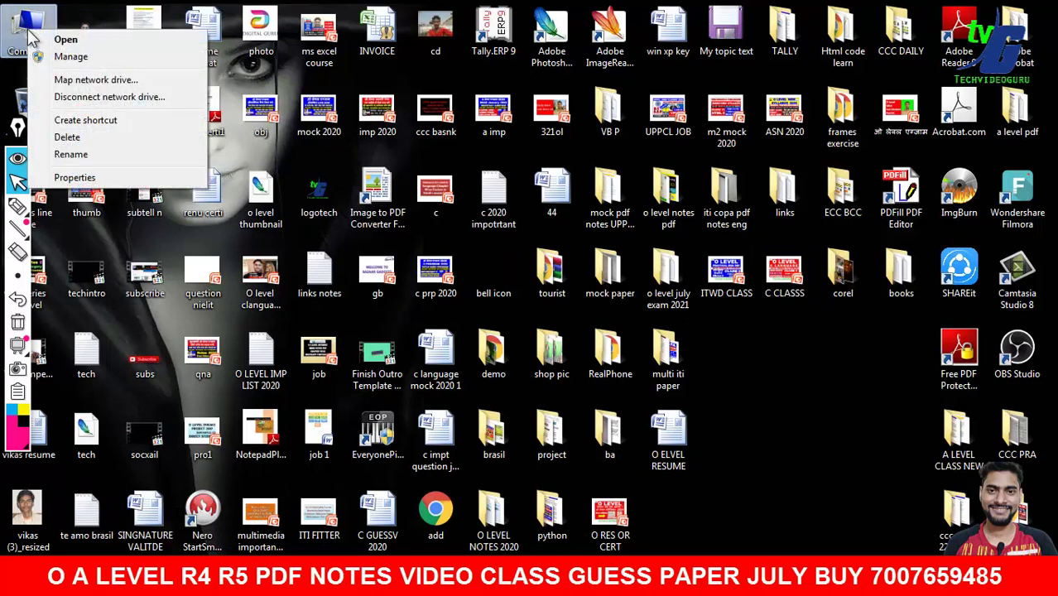
left_click(81, 58)
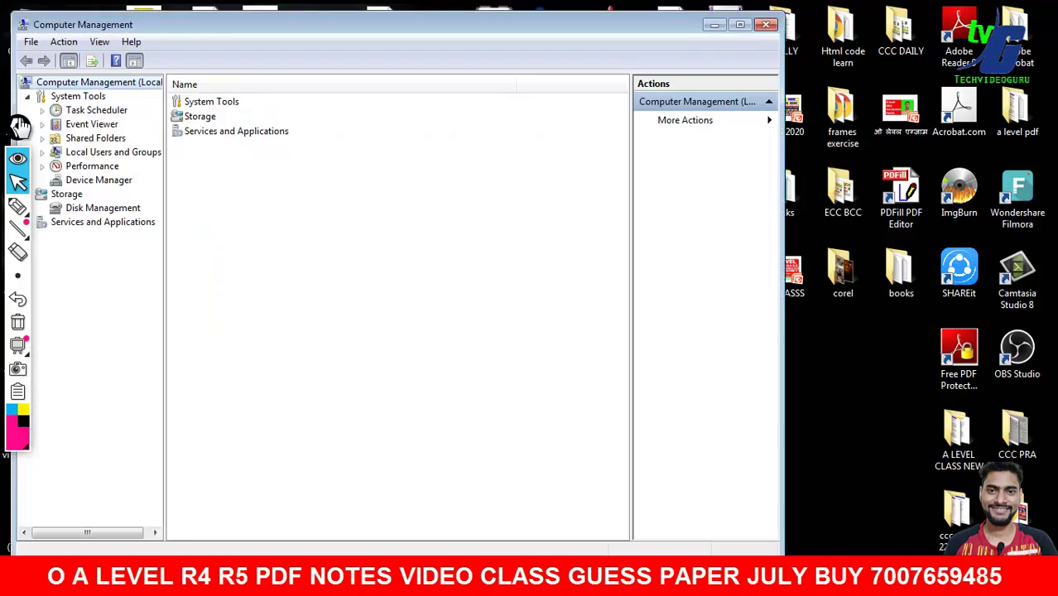
- Move the annotation toolbar clear of the Computer Management window and maximize the window
left_click_drag(81, 141, 1004, 173)
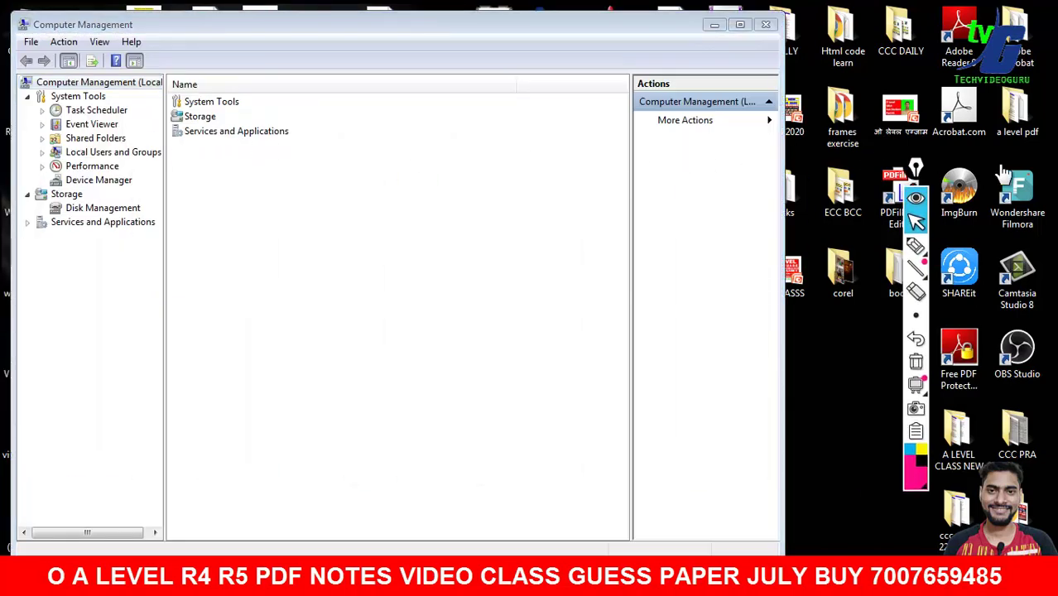
left_click(488, 242)
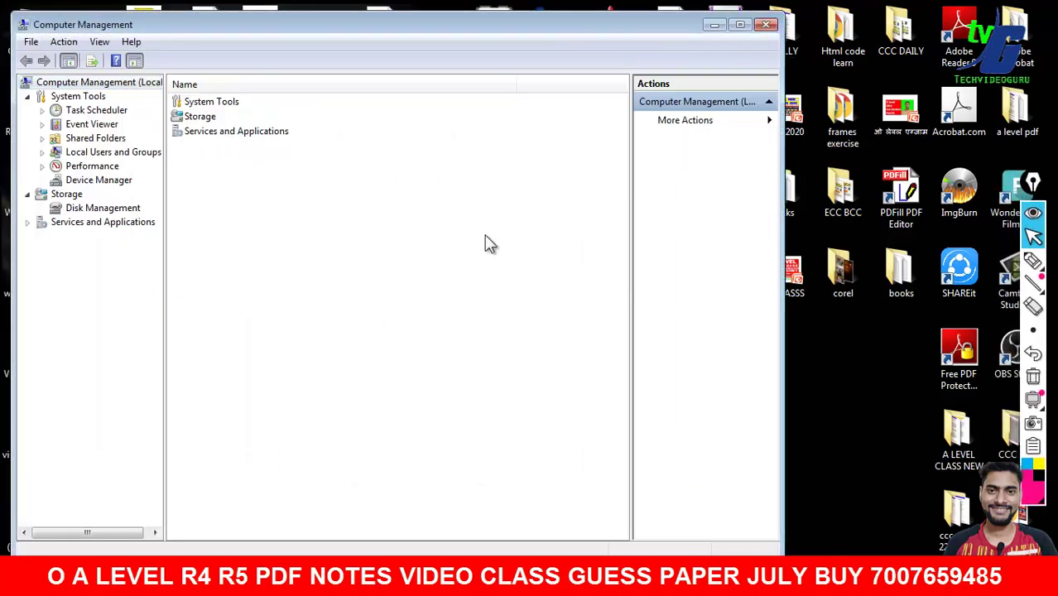
key("super+Up")
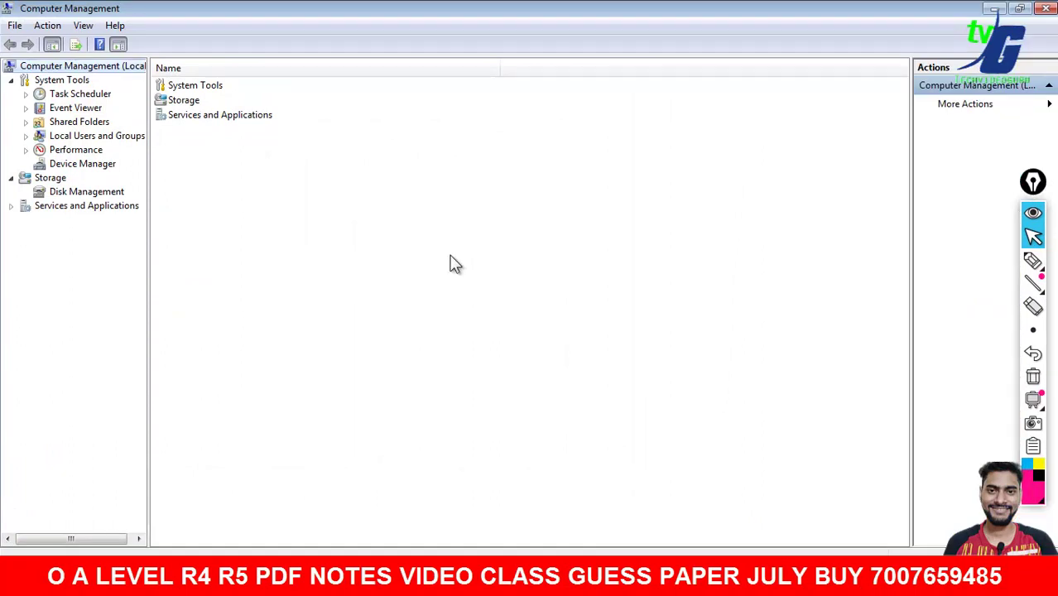
- Draw pink pen tick marks beside System Tools, Storage, and Services and Applications in the console's item list
left_click(1033, 260)
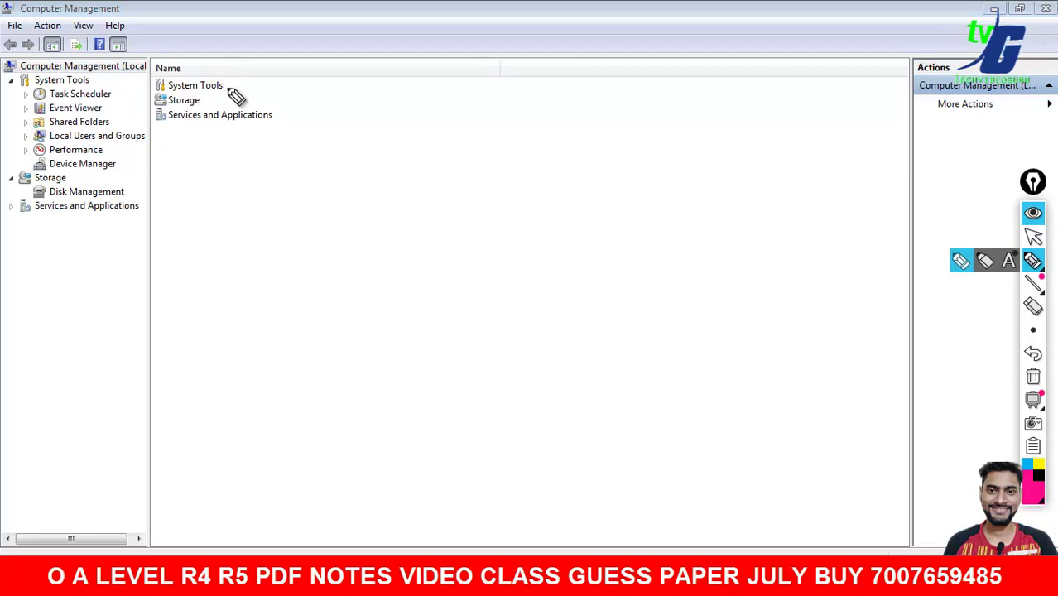
left_click_drag(227, 88, 320, 54)
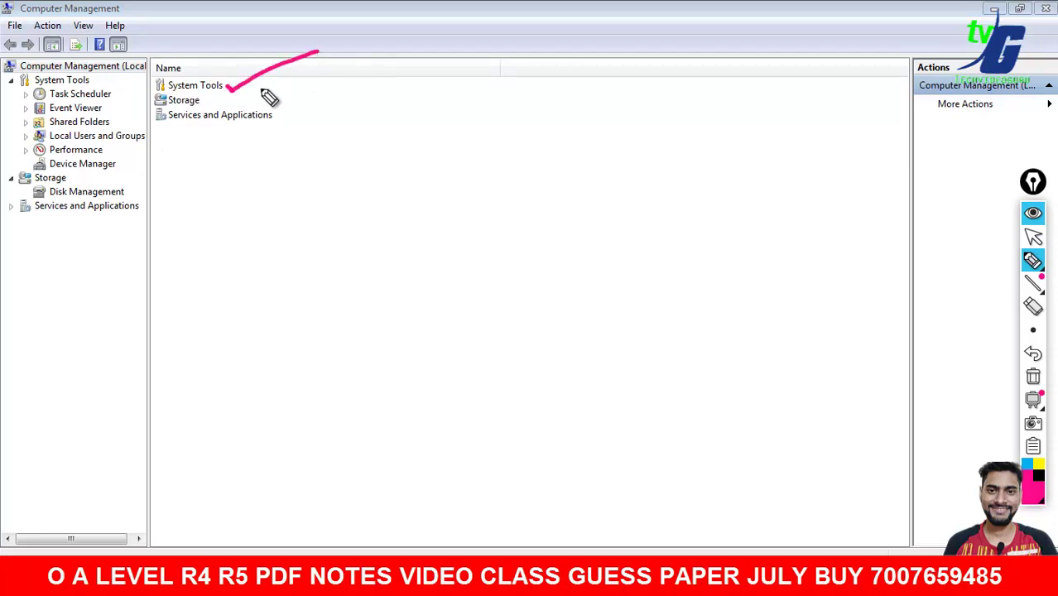
left_click_drag(209, 101, 317, 84)
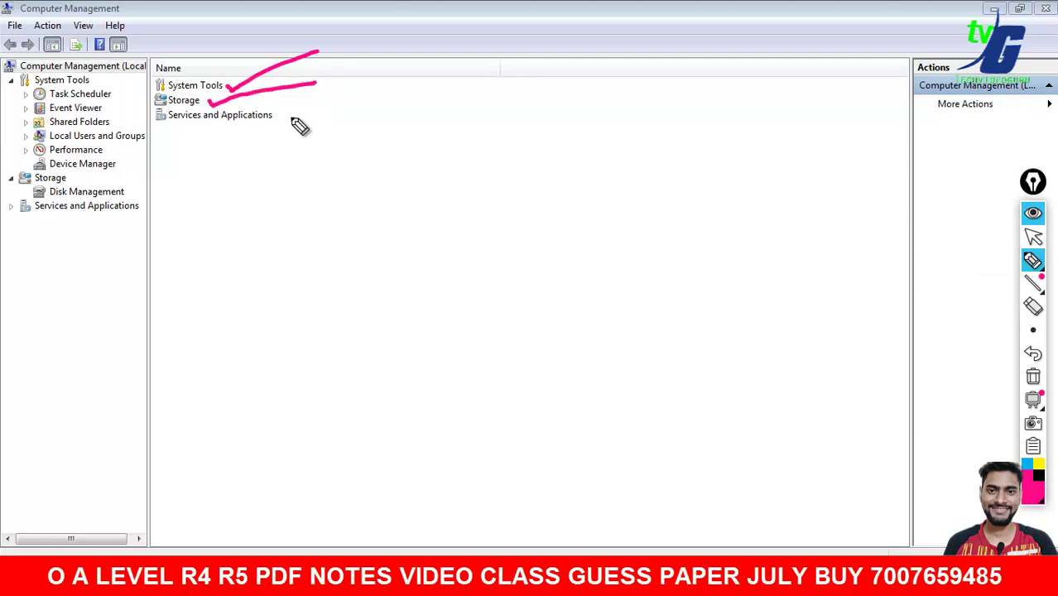
left_click_drag(282, 117, 381, 104)
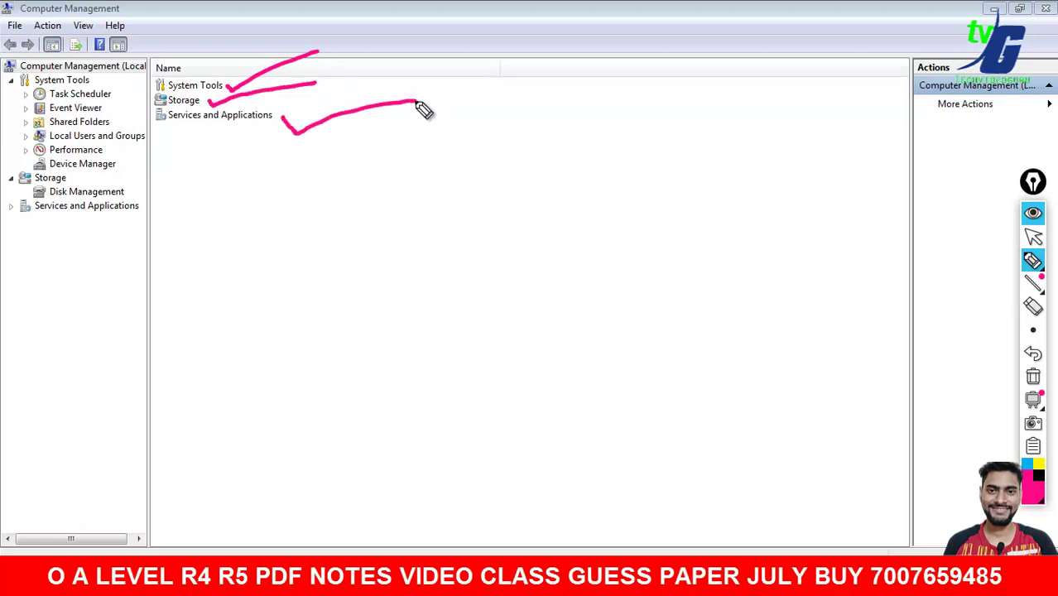
left_click(1033, 237)
- Collapse Storage while keeping System Tools expanded, and widen the console tree so its full entry names fit
left_click(16, 89)
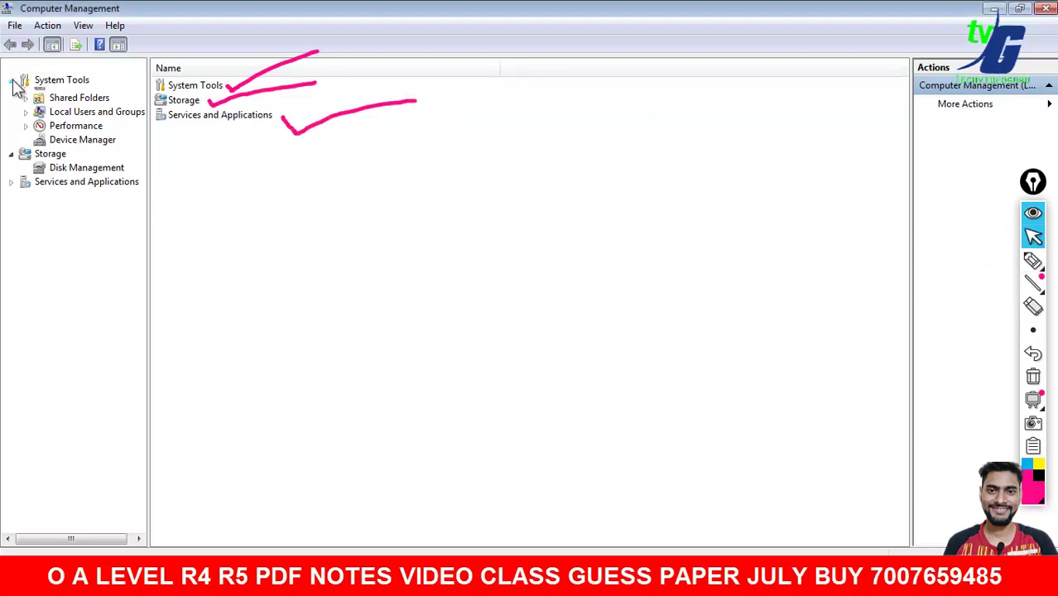
left_click(12, 81)
left_click(11, 94)
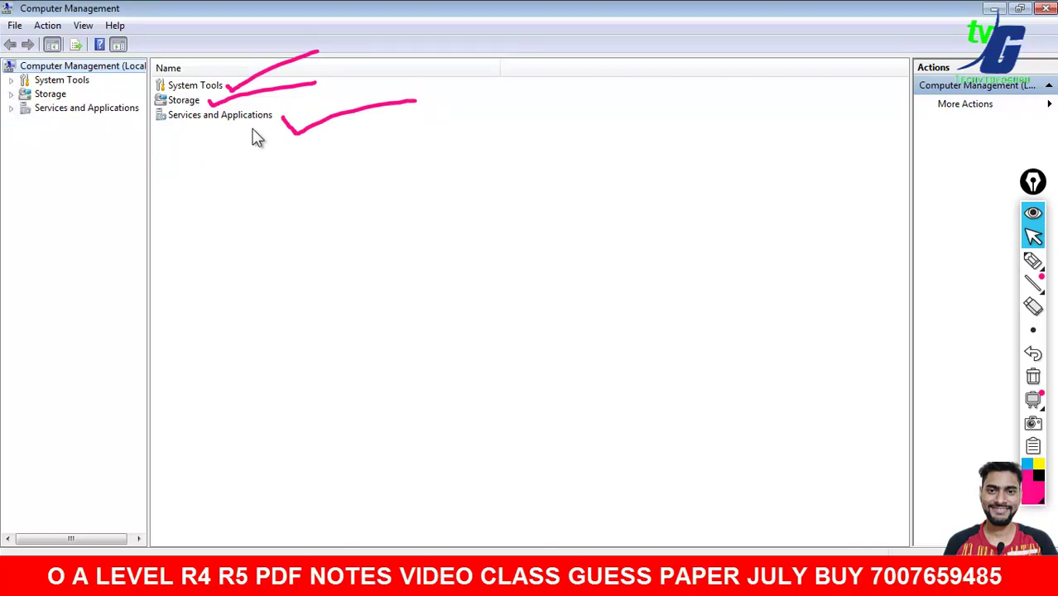
left_click(12, 82)
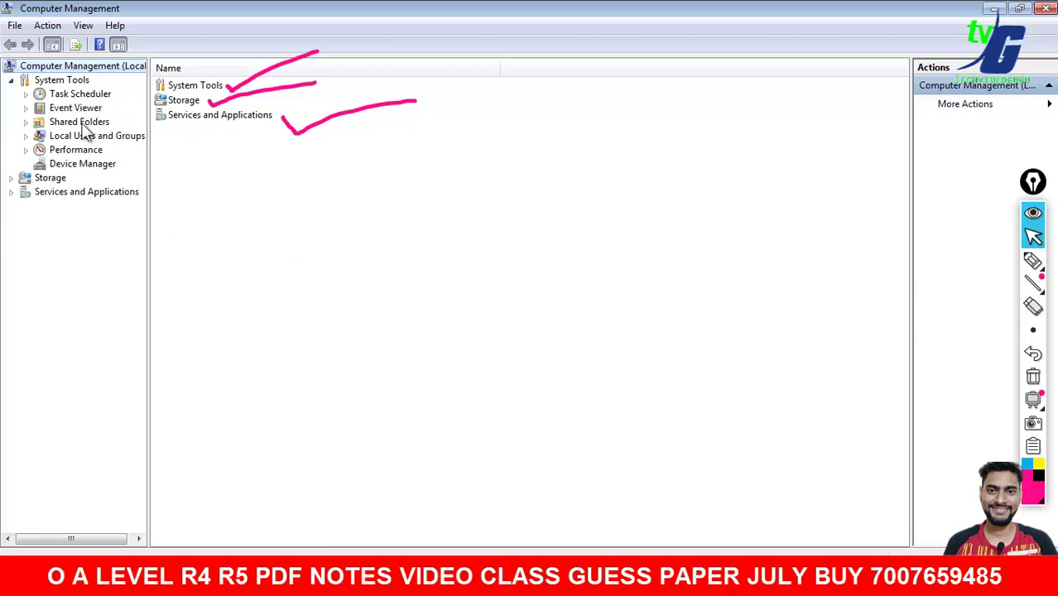
left_click_drag(148, 120, 260, 124)
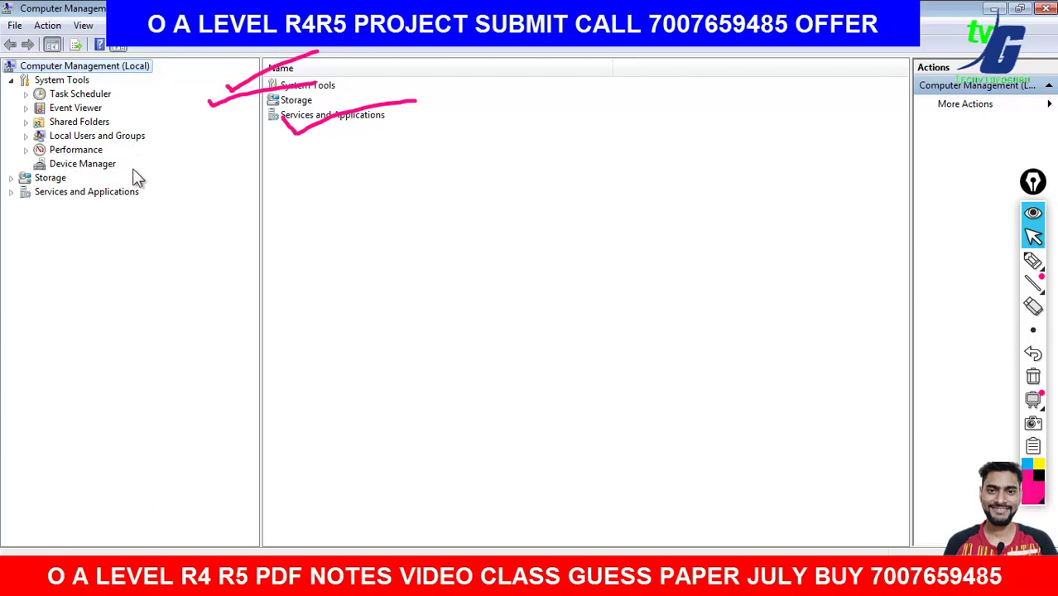
- Display Device Manager and collapse its Network adapters and System devices categories
left_click(104, 165)
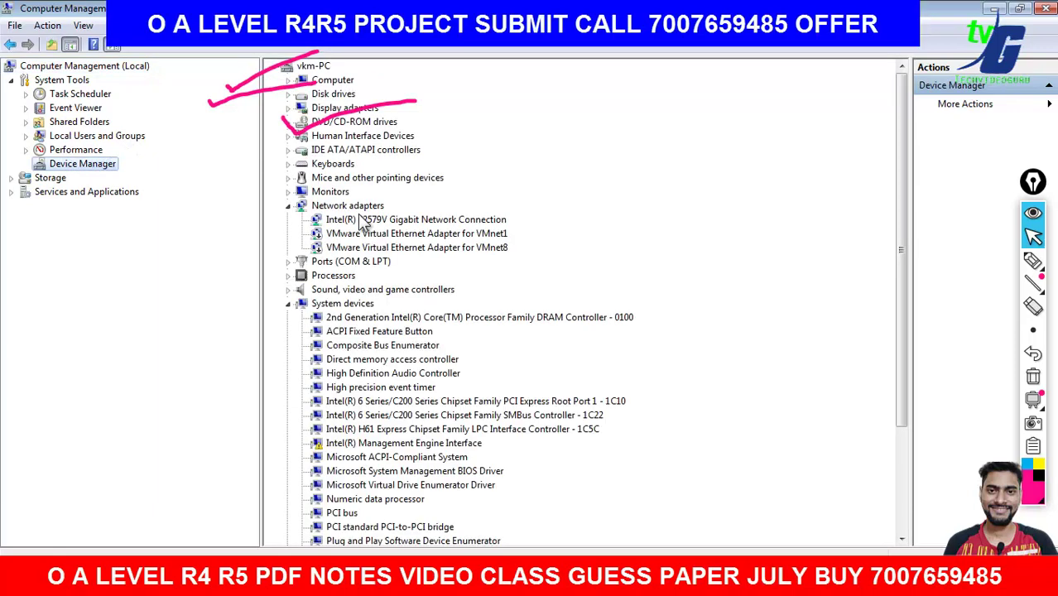
left_click(288, 205)
left_click(287, 262)
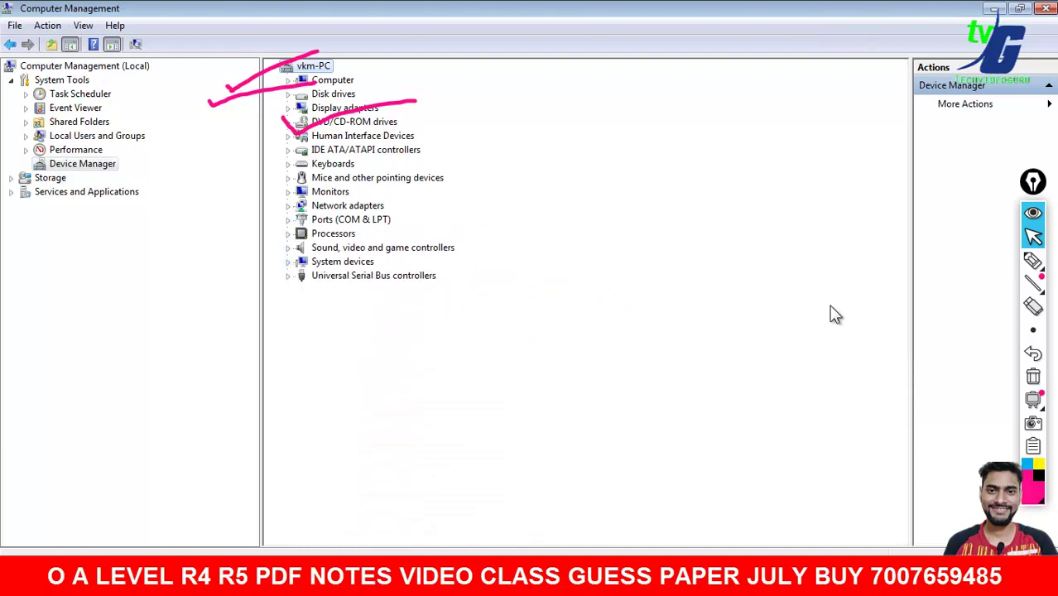
- Erase the tick marks, circle the device list in pink, and draw an arrow from Device Manager towards it
left_click(1031, 377)
left_click(1032, 261)
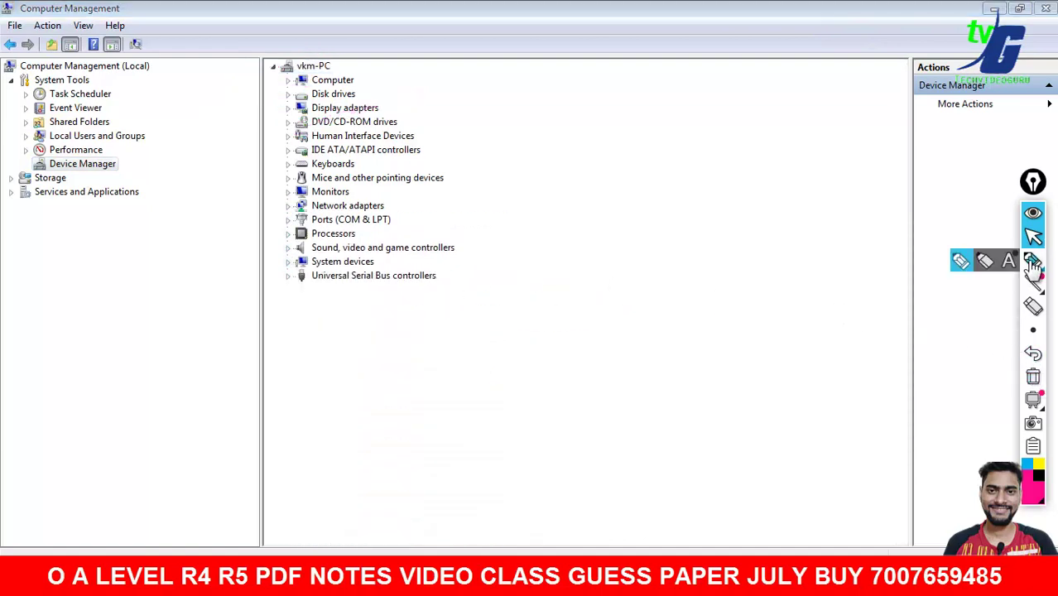
mouse_move(380, 65)
left_mouse_down()
mouse_move(517, 134)
mouse_move(253, 331)
mouse_move(291, 64)
mouse_move(343, 57)
left_mouse_up()
left_click_drag(126, 163, 209, 160)
left_click(1033, 238)
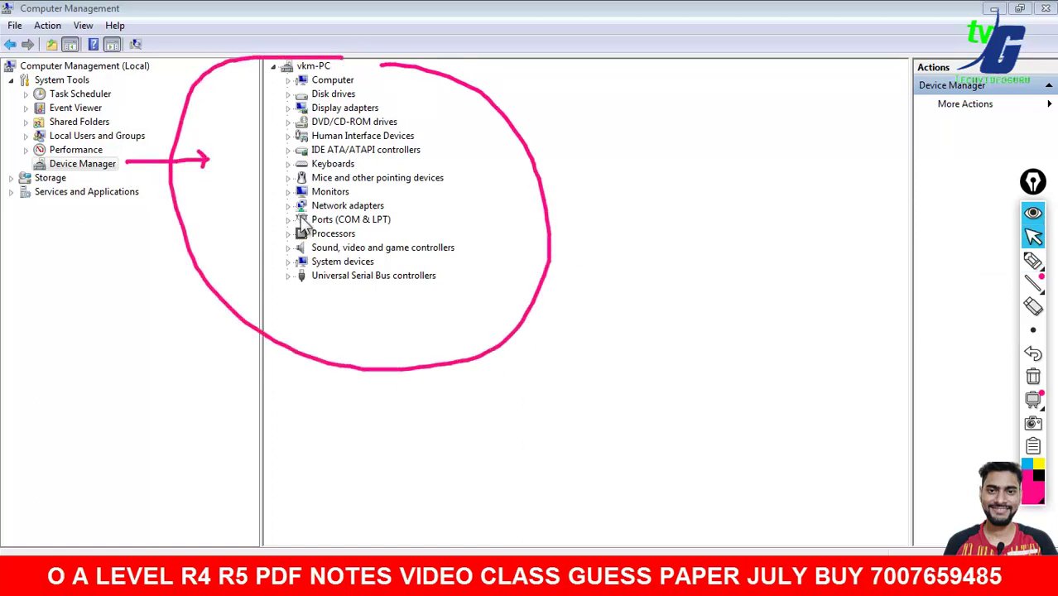
- Expand the Ports, Processors, Sound, video and game controllers, and System devices categories to view their devices
left_click(289, 220)
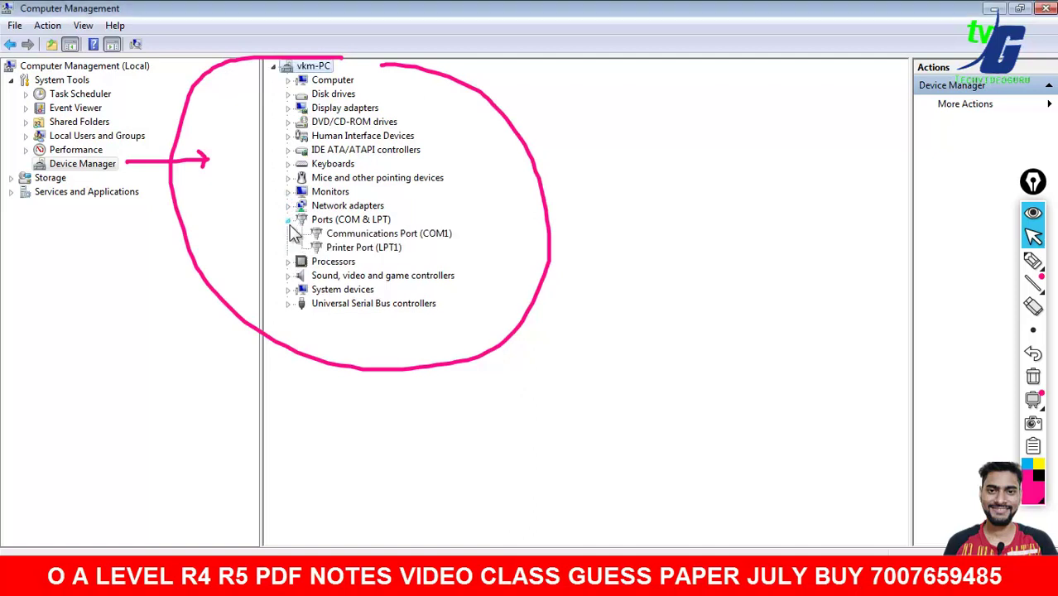
left_click(289, 263)
left_click(289, 301)
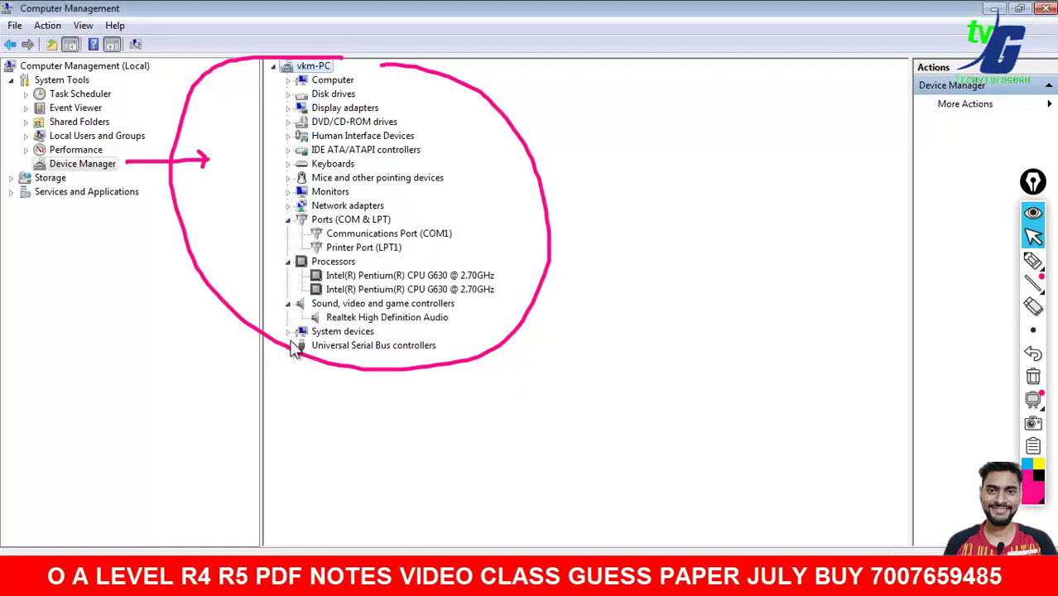
left_click(289, 332)
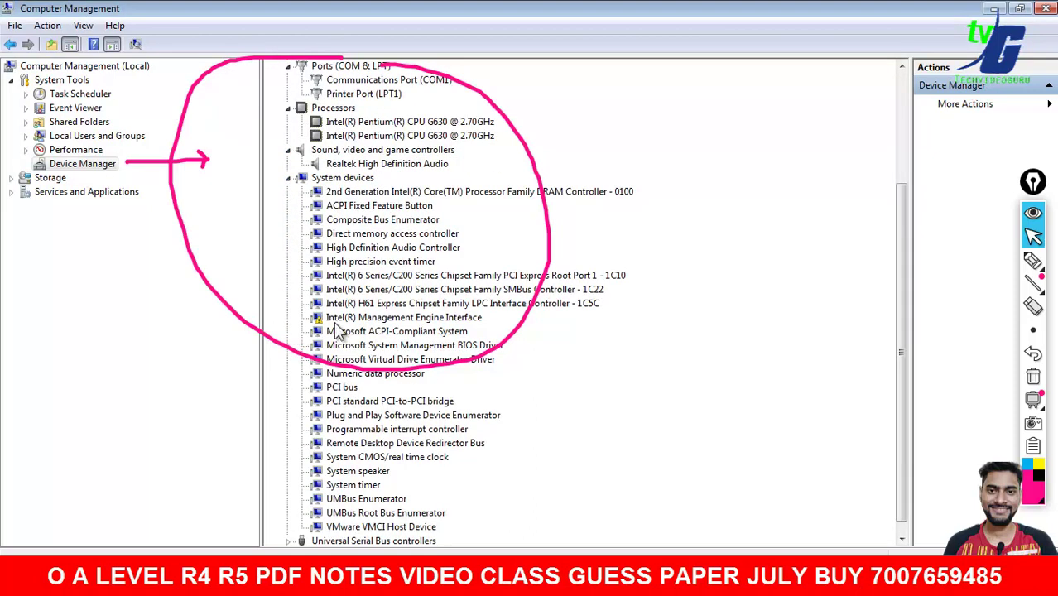
- Inspect the properties of the Intel(R) Management Engine Interface device and close the dialog
left_click(356, 304)
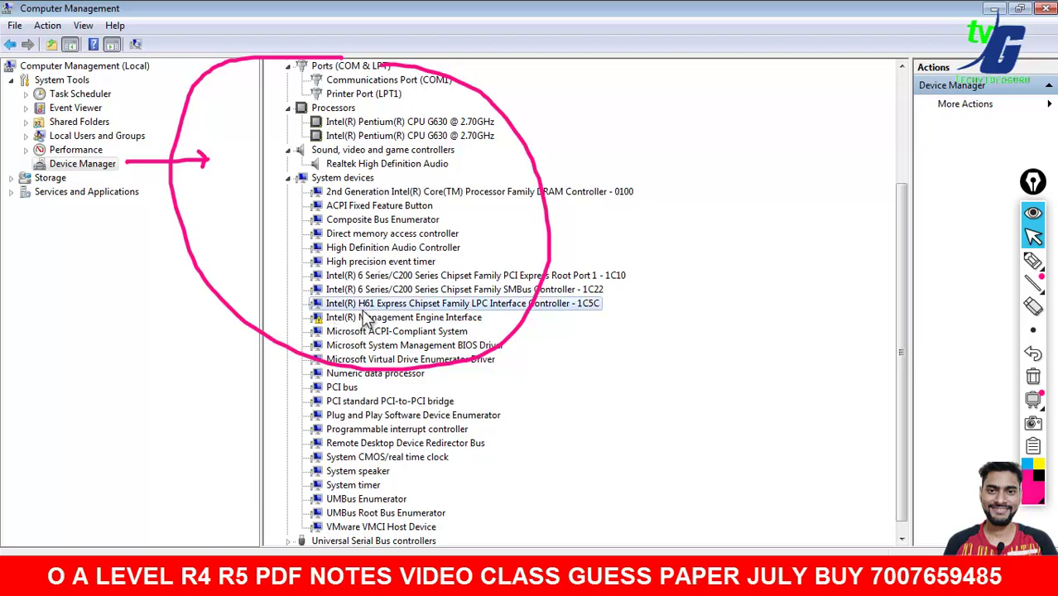
left_click(370, 318)
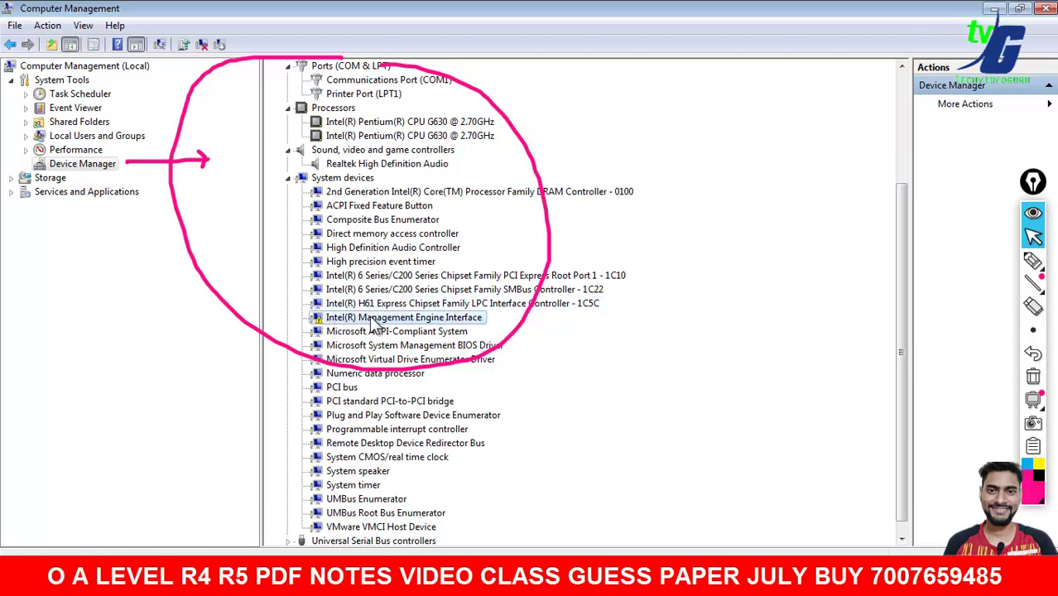
right_click(379, 318)
left_click(418, 407)
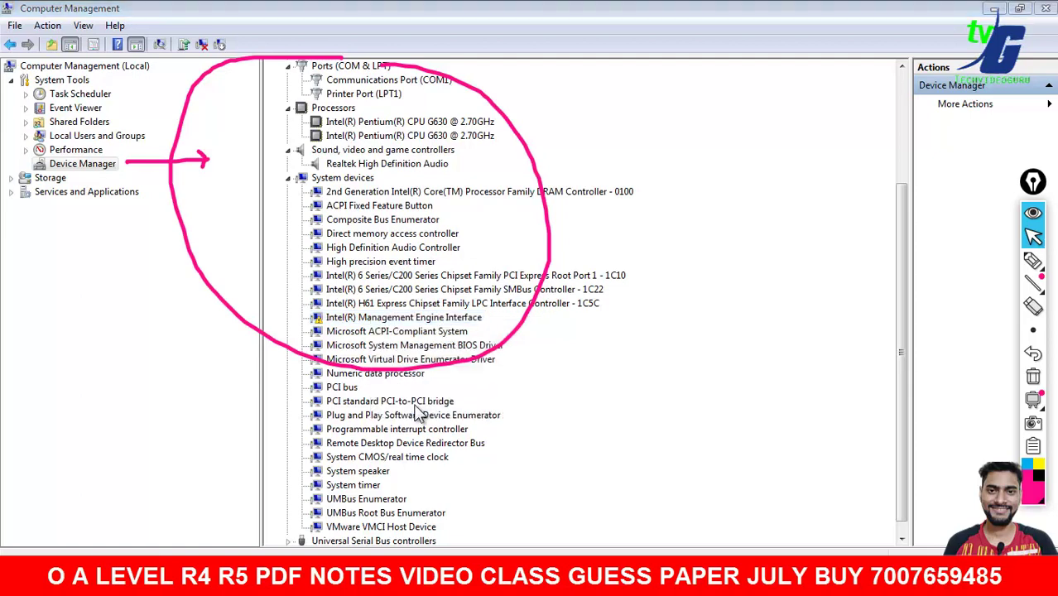
left_click_drag(405, 283, 539, 286)
left_click(629, 447)
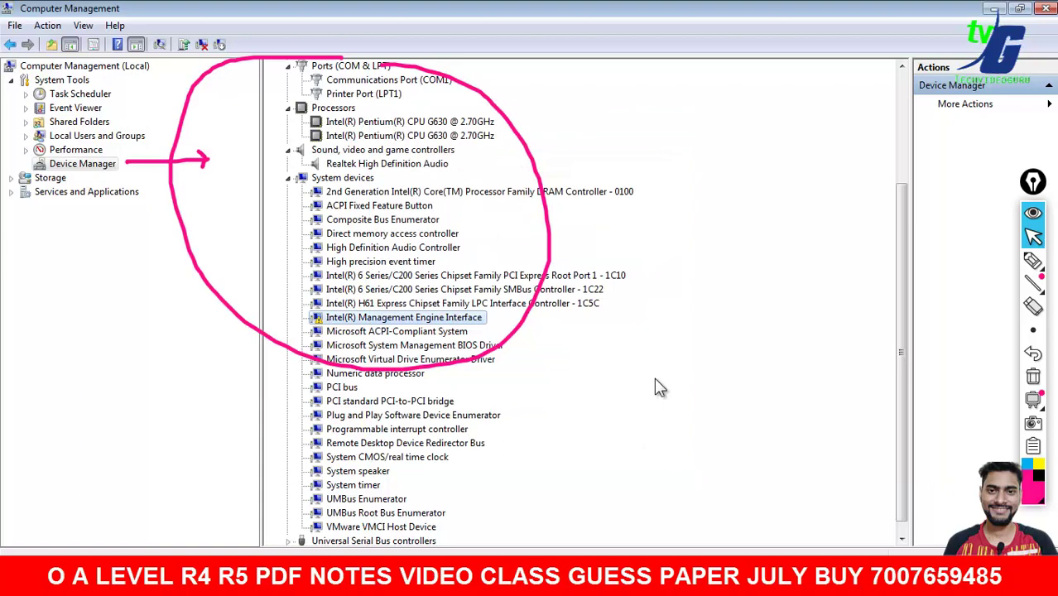
- Erase the pen annotations and collapse the System devices, Sound, Processors and Ports categories
left_click(1033, 377)
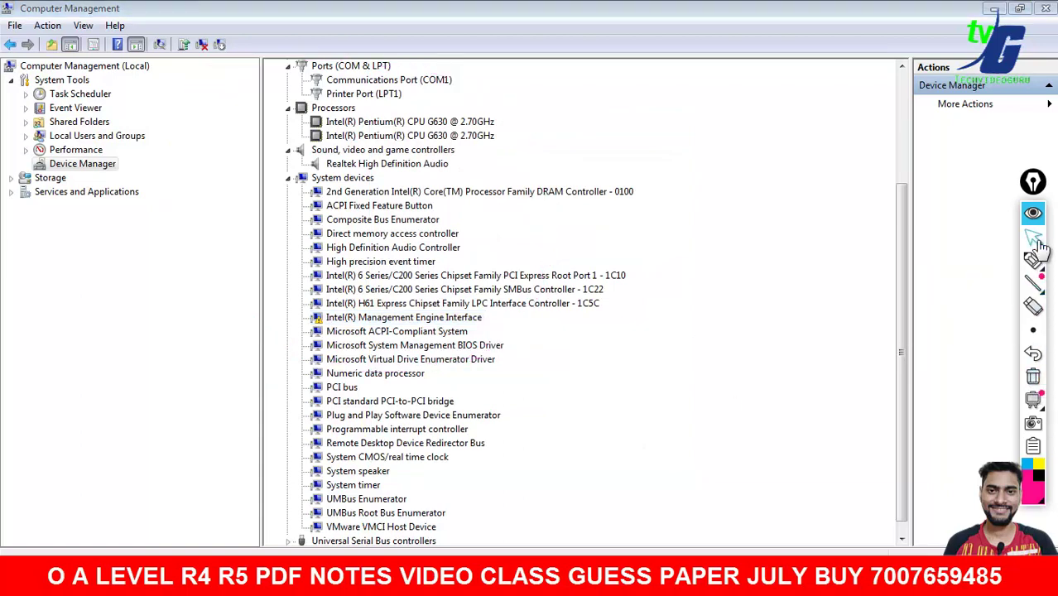
left_click(290, 177)
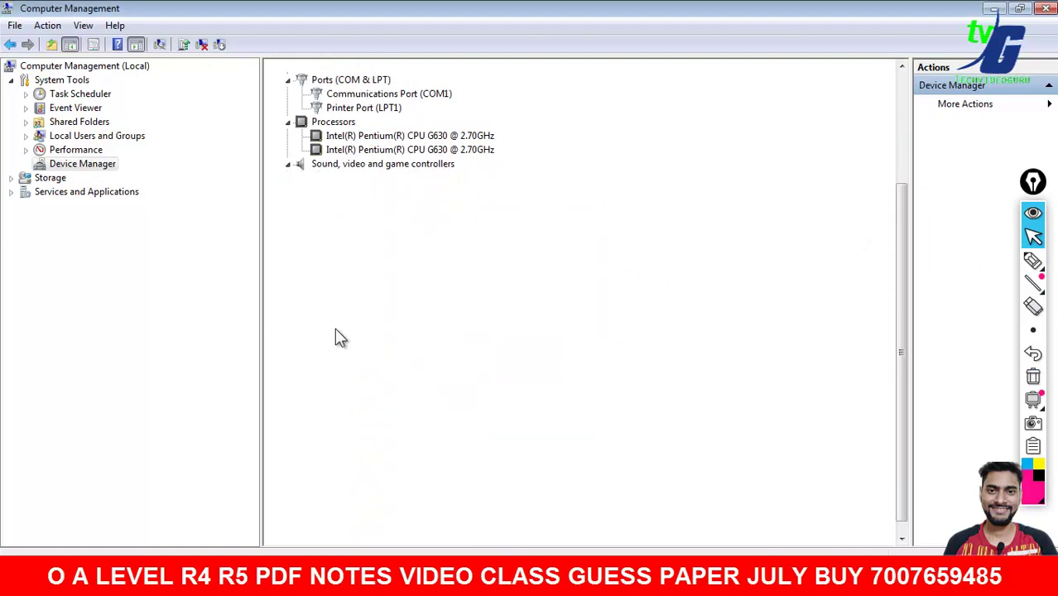
left_click(288, 303)
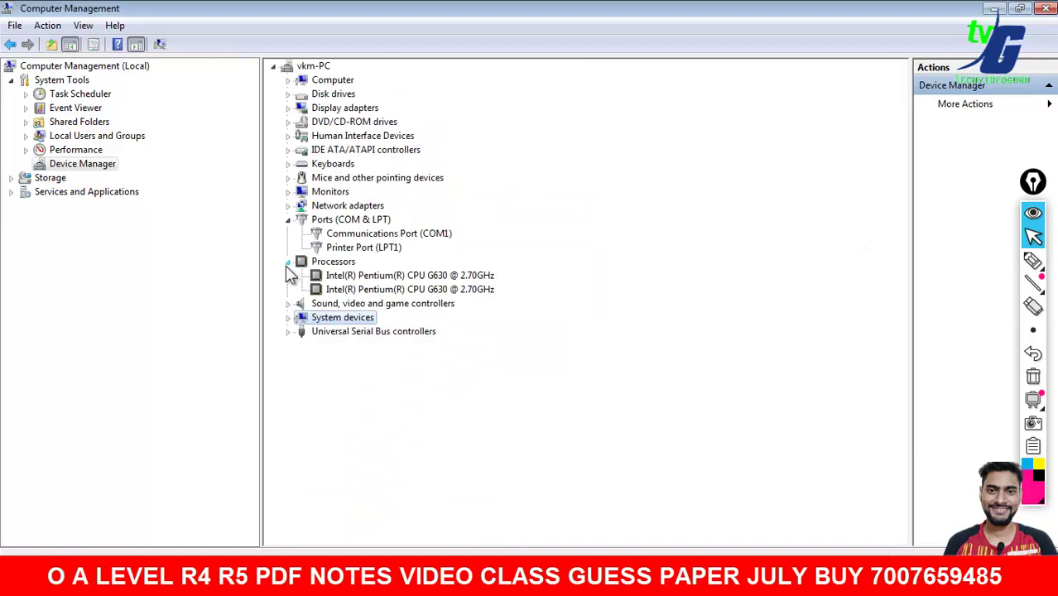
left_click(288, 262)
left_click(288, 219)
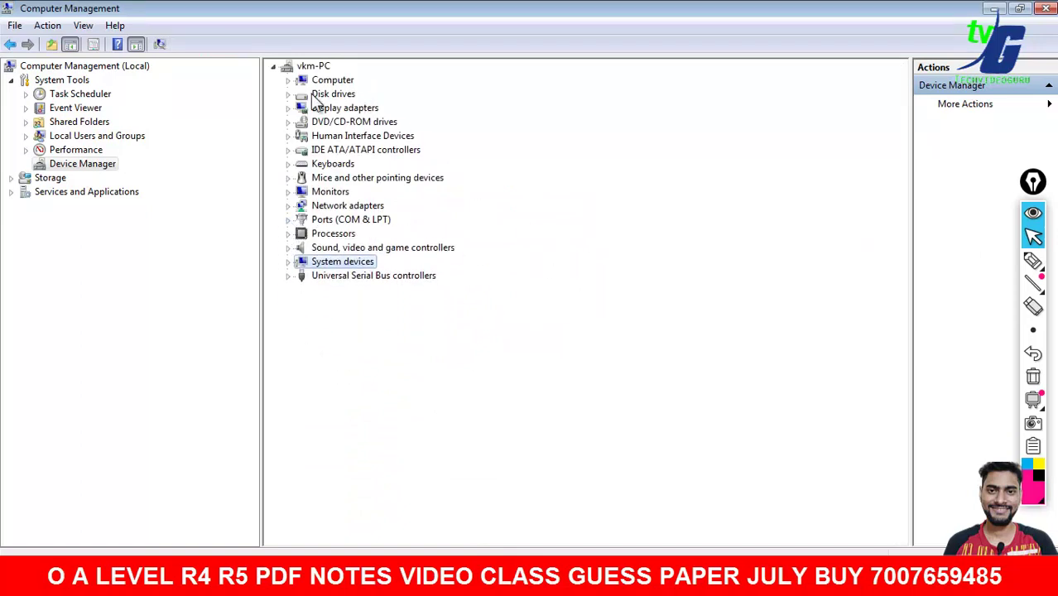
- Expand the Computer, Disk drives, Display adapters, DVD/CD-ROM drives, IDE ATA/ATAPI controllers, Keyboards, Universal Serial Bus controllers and Network adapters categories to view their devices
left_click(289, 80)
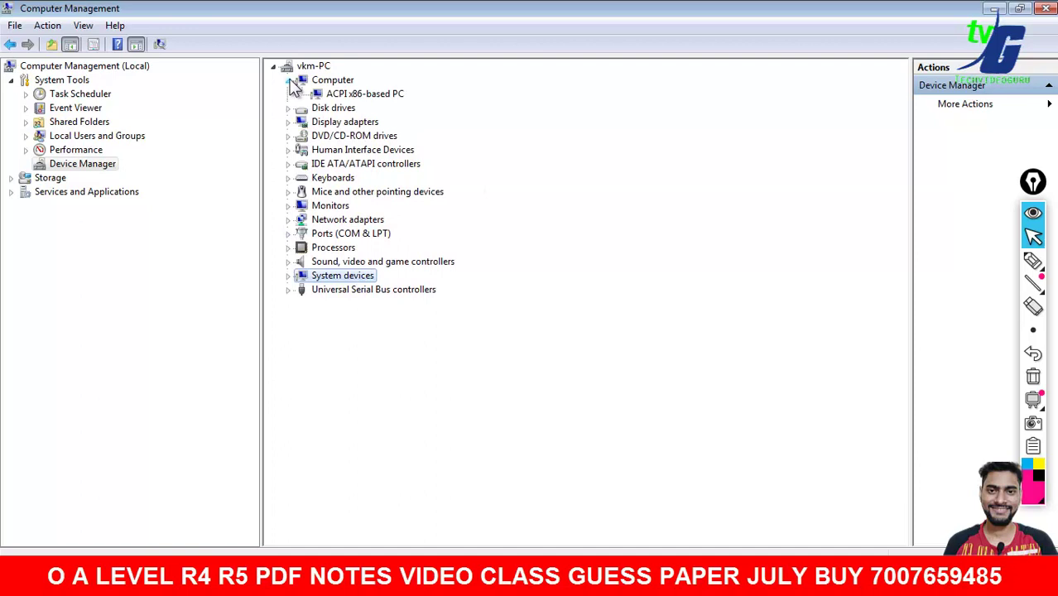
left_click(288, 107)
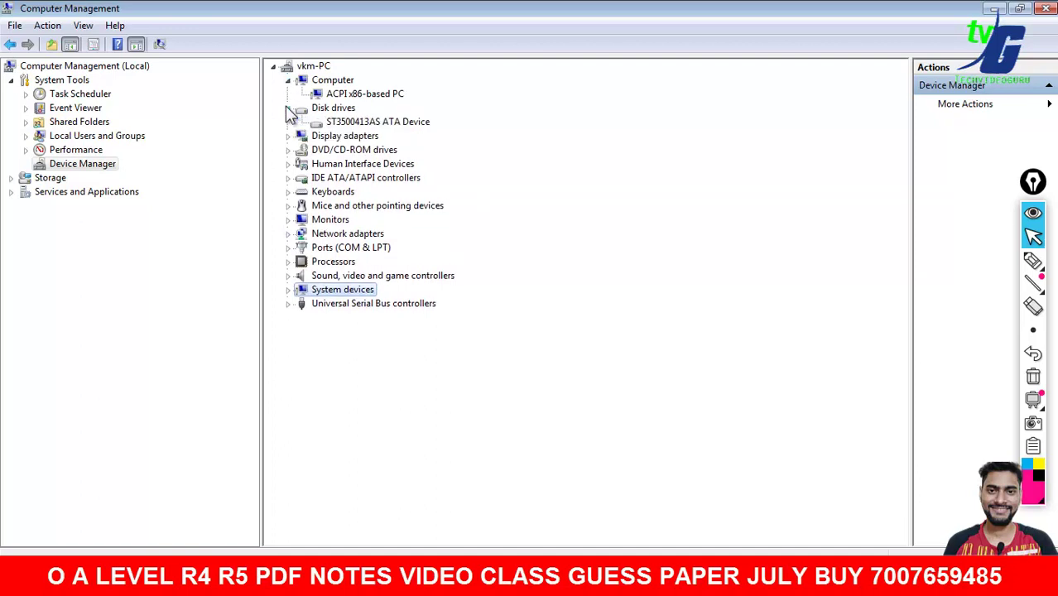
left_click(288, 136)
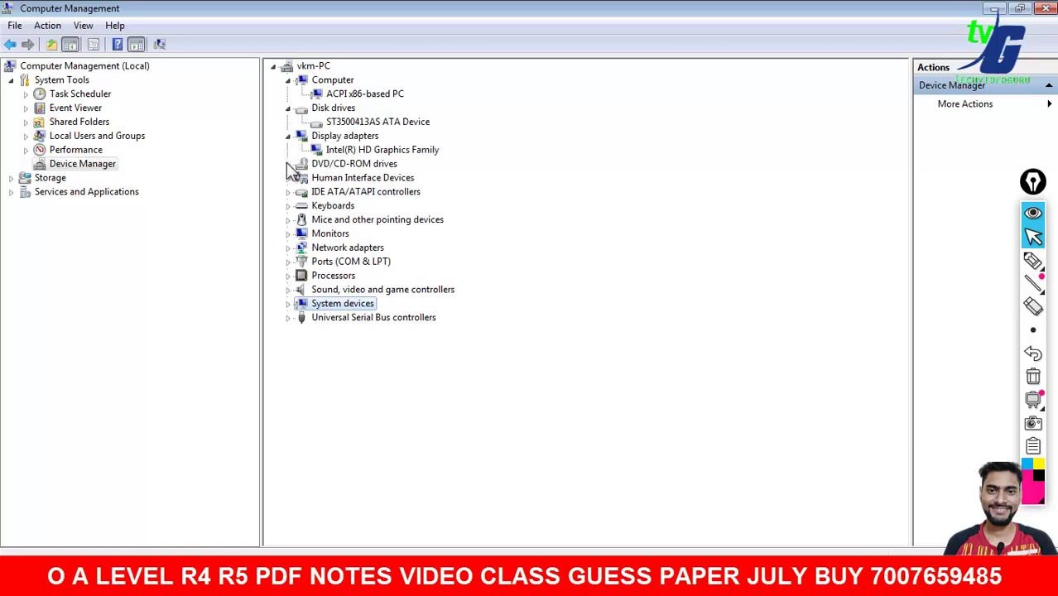
left_click(288, 164)
left_click(288, 205)
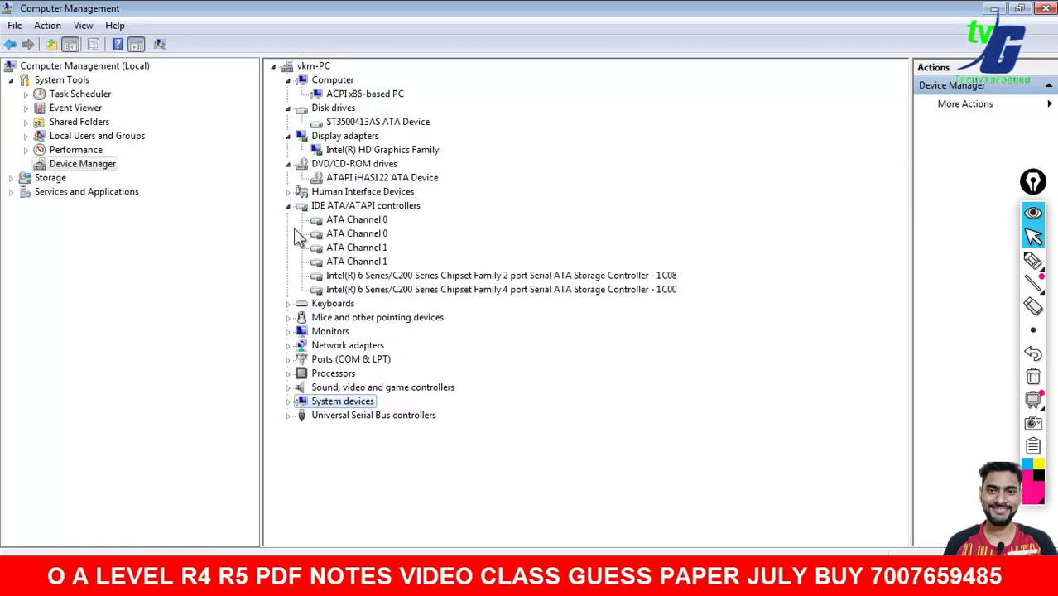
left_click(288, 304)
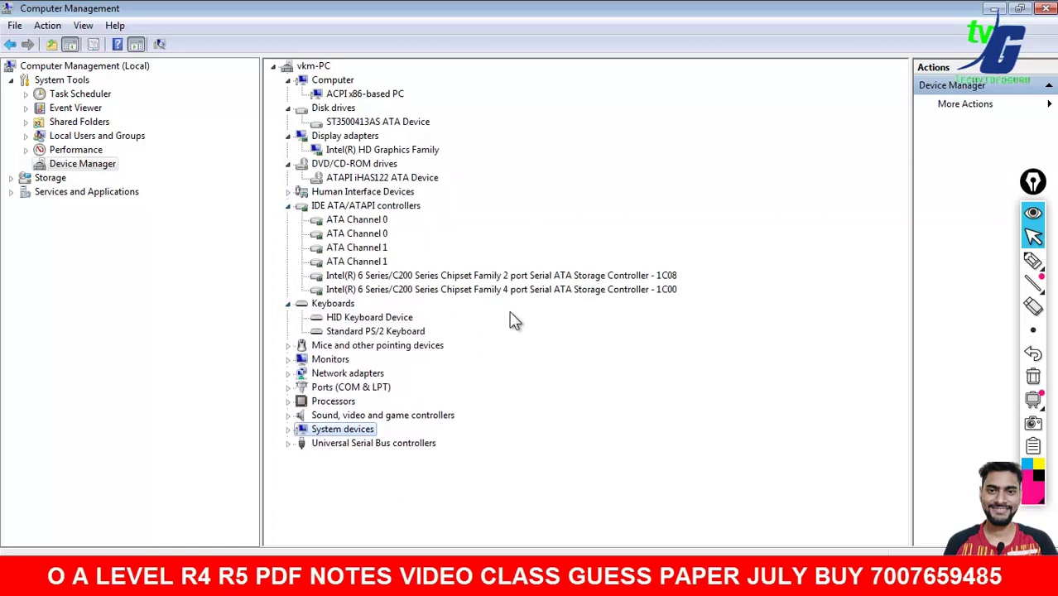
left_click(287, 443)
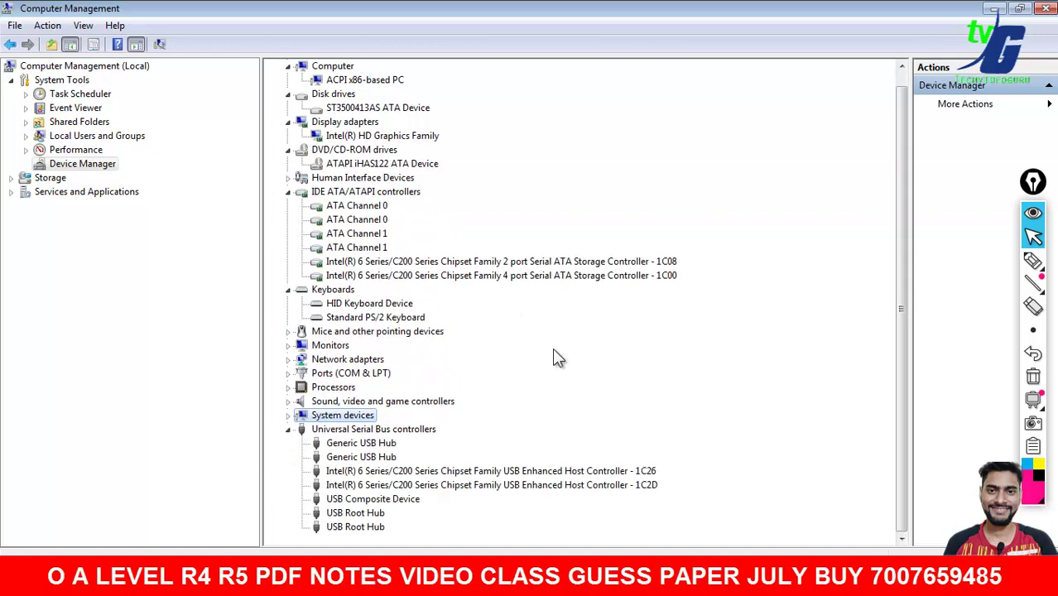
left_click(288, 359)
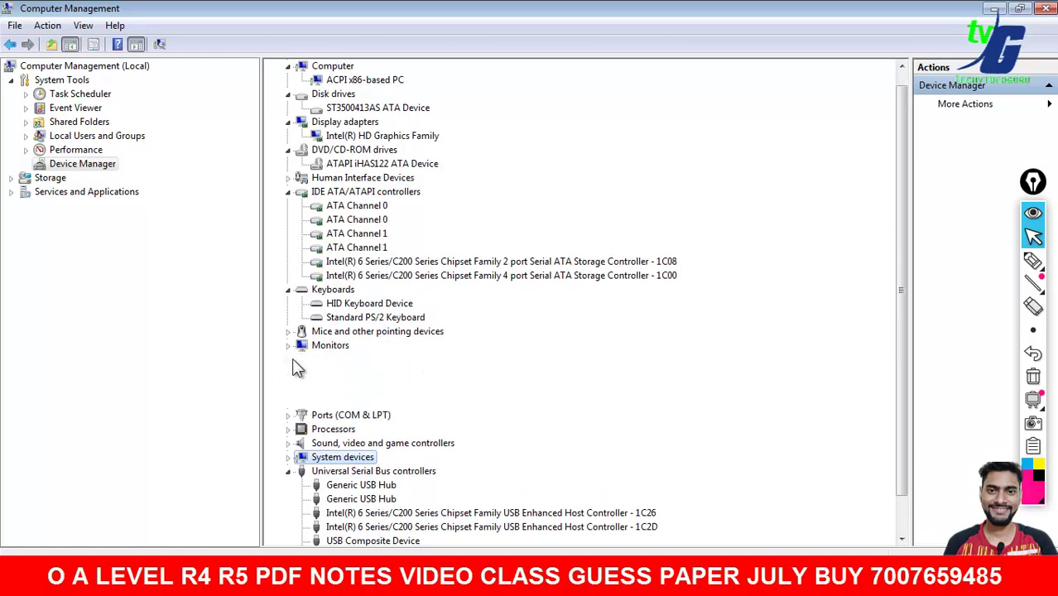
scroll(359, 284, "up", 1)
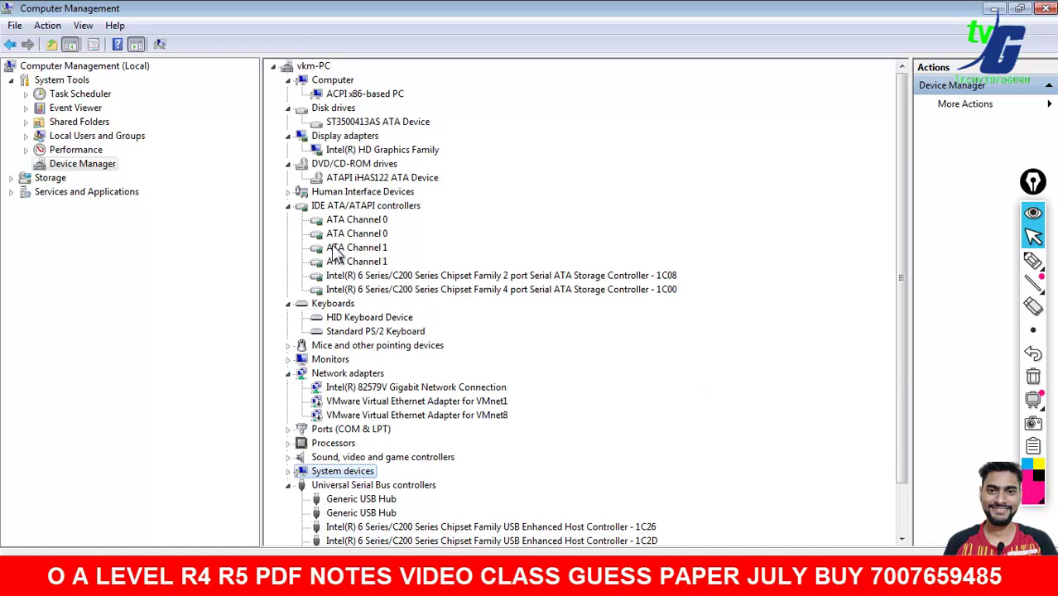
- Collapse the entire device tree under the computer's root entry in Device Manager
left_click(275, 67)
left_click(273, 67)
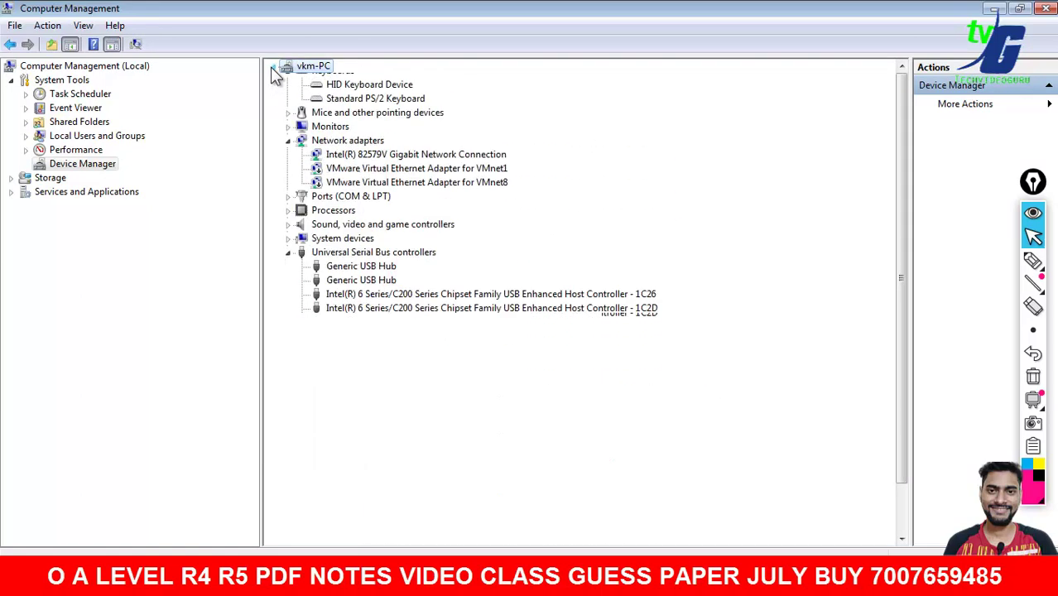
left_click(274, 68)
left_click(273, 67)
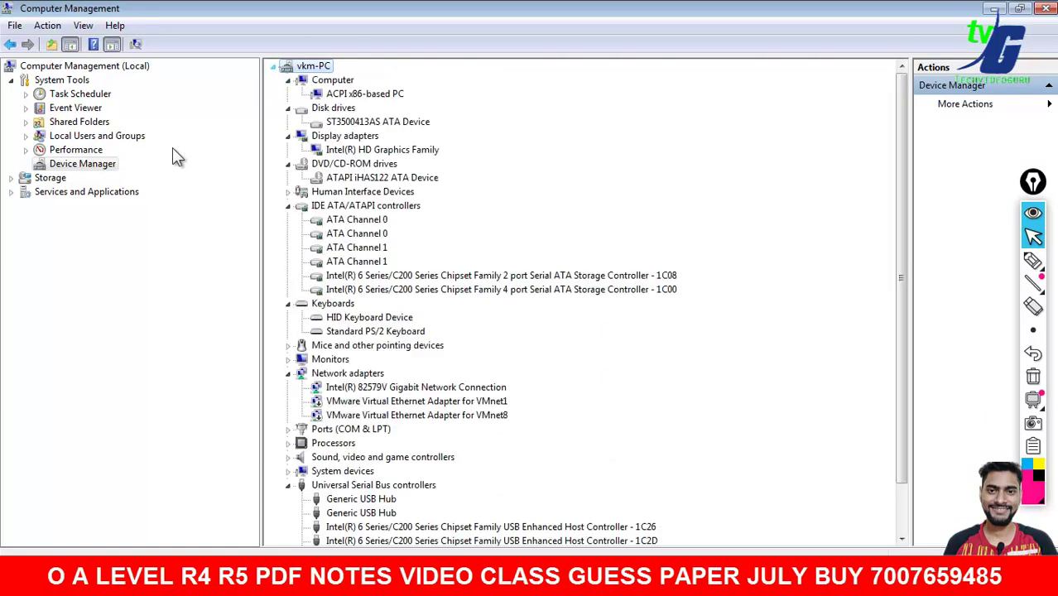
left_click(274, 67)
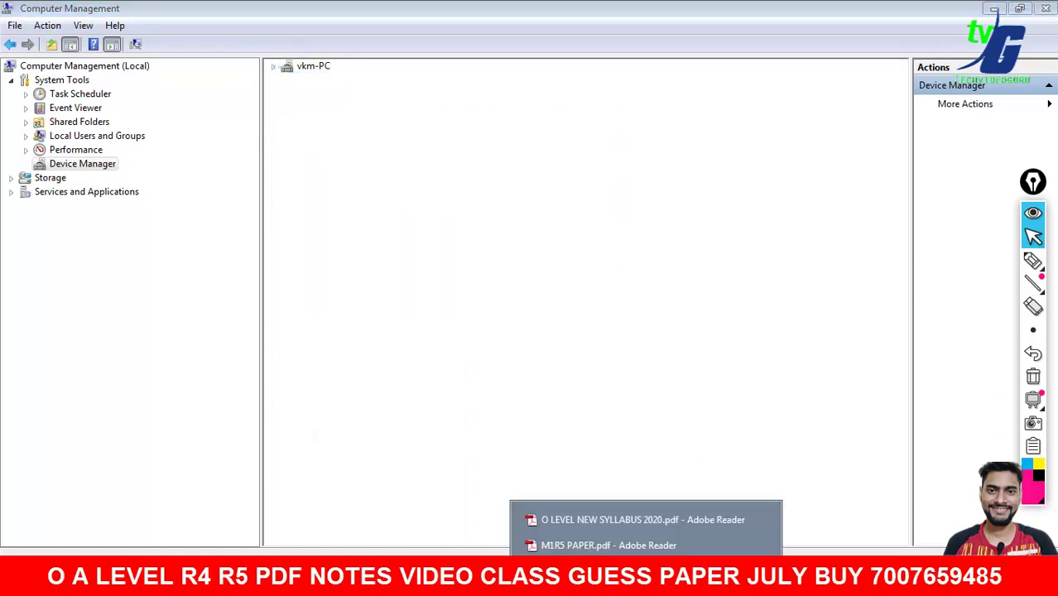
- Review the disk partition question in M1R5 PAPER.pdf and open Disk Management under Storage back in Computer Management
left_click(644, 551)
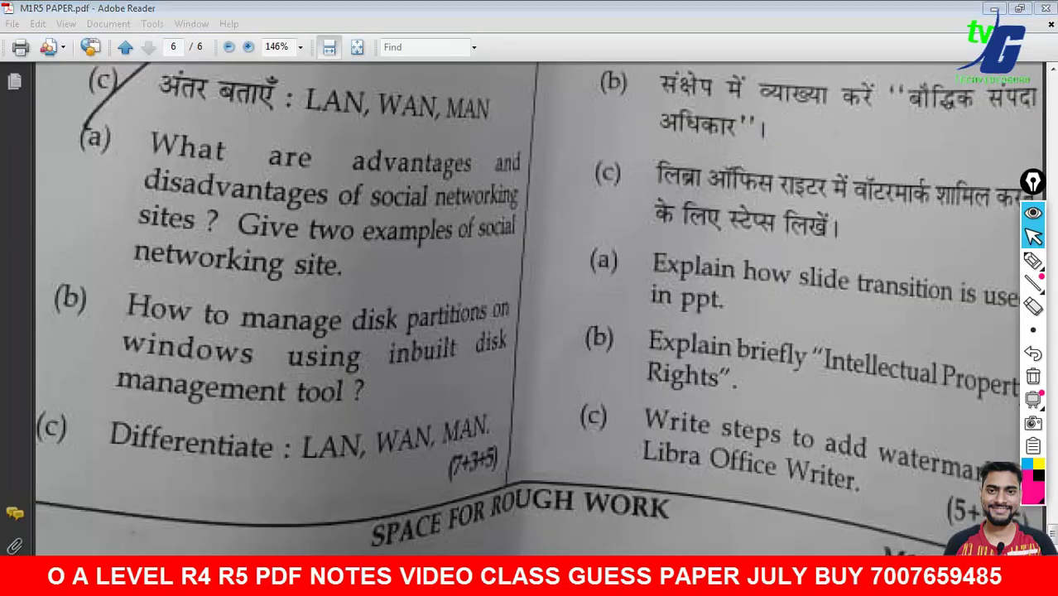
key("alt+Tab")
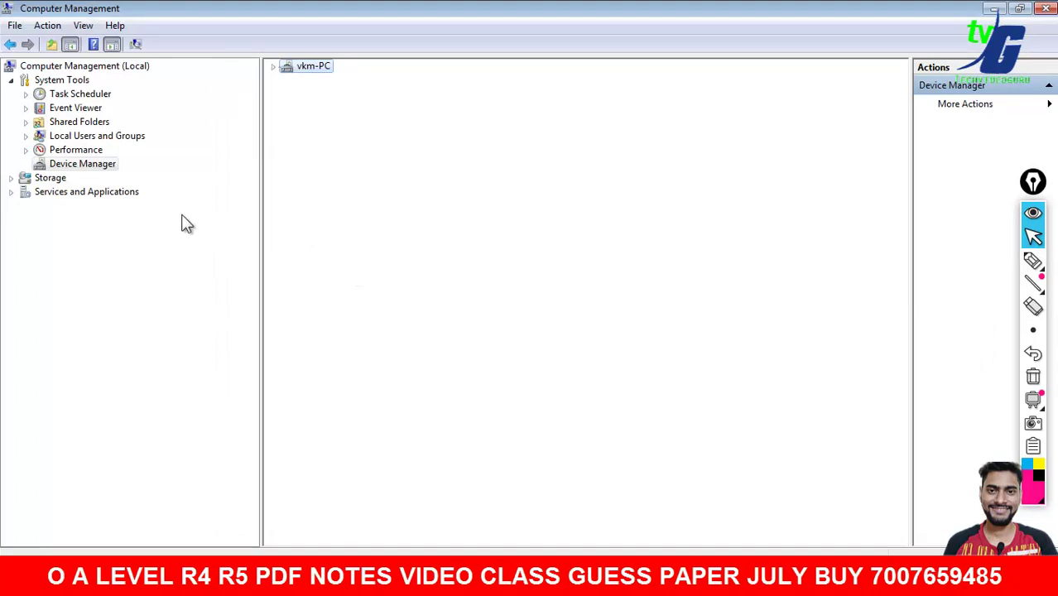
left_click(11, 177)
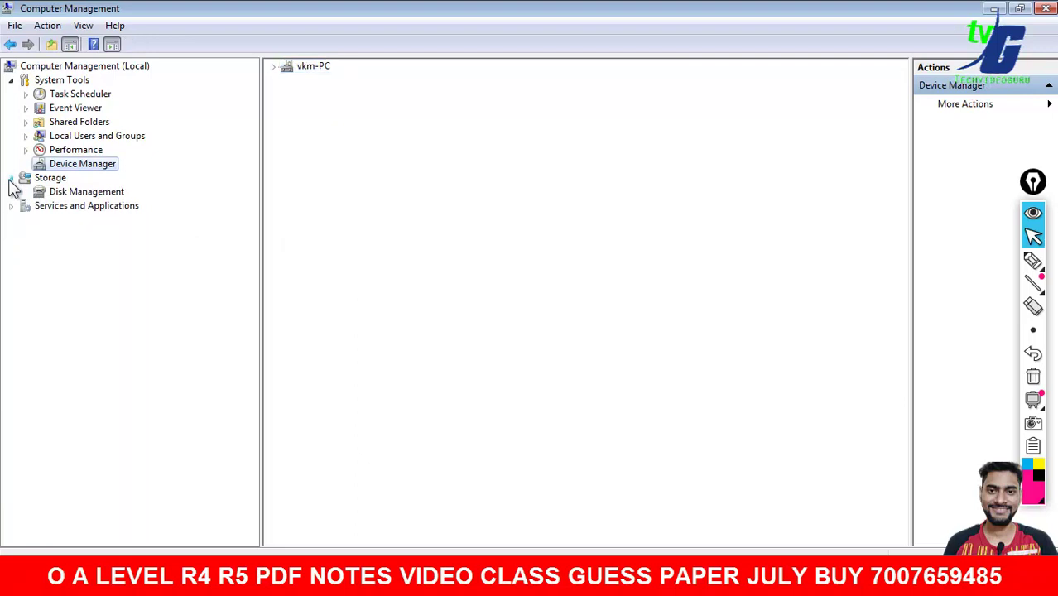
left_click(87, 195)
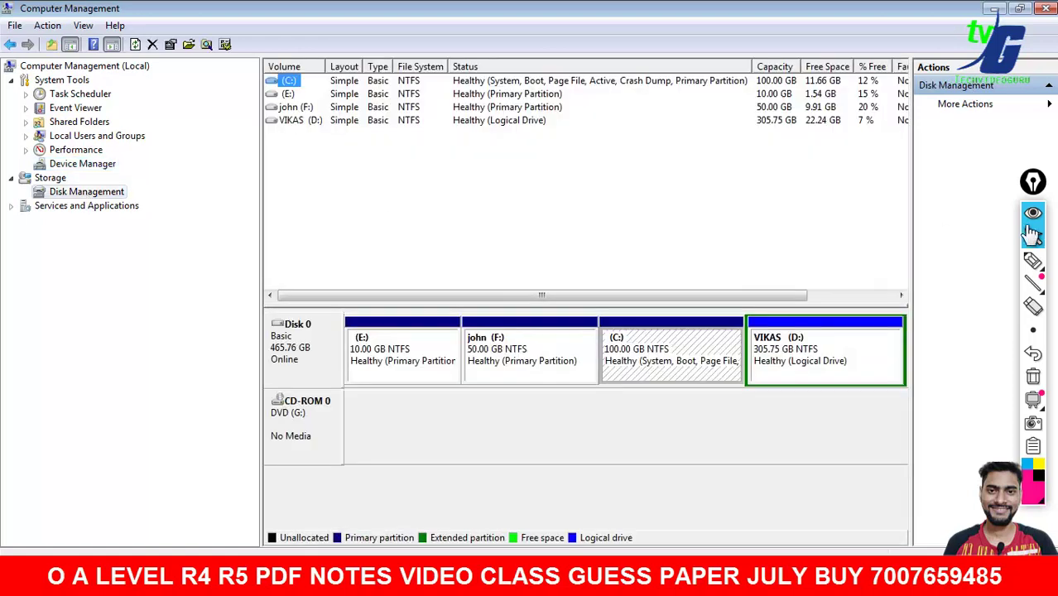
- Handwrite "Hard Booting" in pink across the screen, underline both words, and erase the annotations
left_click(1033, 261)
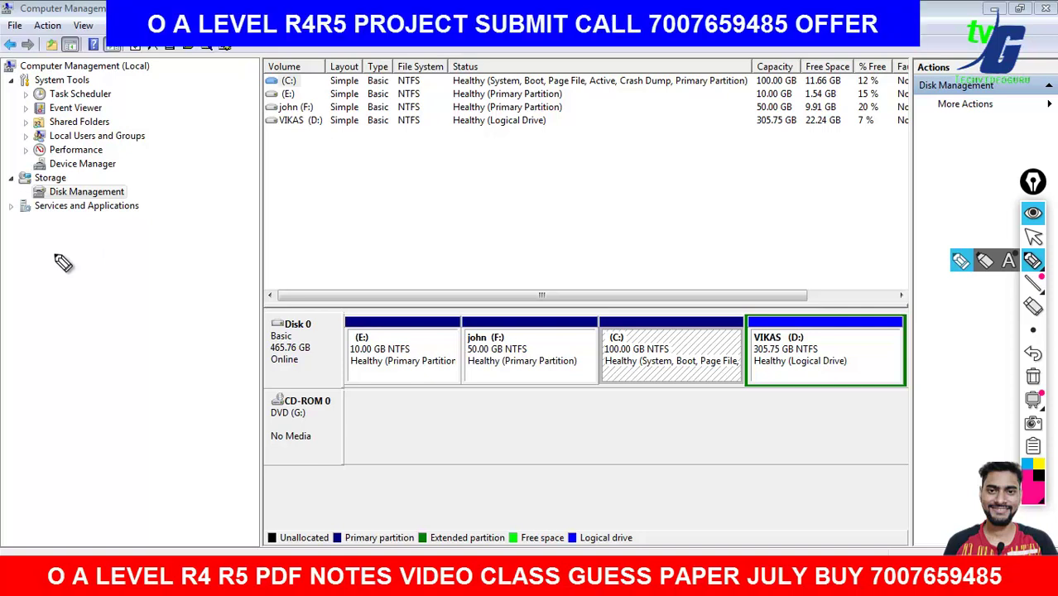
mouse_move(79, 245)
left_mouse_down()
mouse_move(88, 298)
mouse_move(128, 272)
mouse_move(168, 275)
mouse_move(227, 212)
mouse_move(307, 228)
left_mouse_up()
mouse_move(358, 134)
left_mouse_down()
mouse_move(397, 183)
mouse_move(414, 246)
left_mouse_up()
left_click_drag(73, 381, 611, 211)
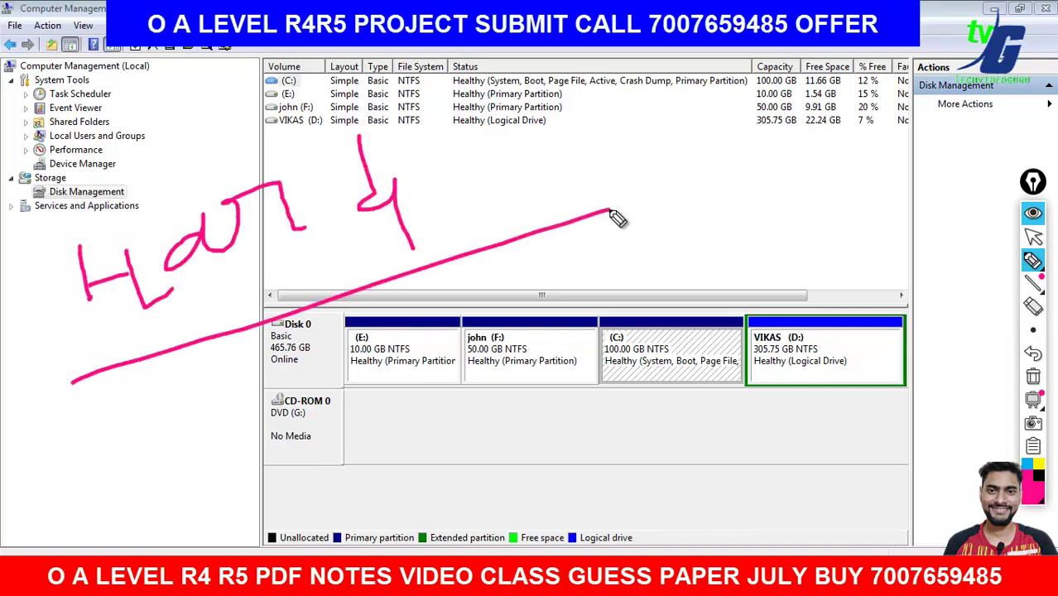
mouse_move(511, 136)
left_mouse_down()
mouse_move(534, 161)
mouse_move(512, 201)
left_mouse_up()
left_click_drag(627, 127, 638, 127)
left_click_drag(739, 104, 714, 132)
left_click_drag(824, 54, 841, 133)
mouse_move(743, 94)
left_mouse_down()
mouse_move(820, 78)
mouse_move(848, 148)
left_mouse_up()
mouse_move(875, 69)
left_mouse_down()
mouse_move(884, 108)
mouse_move(948, 90)
mouse_move(936, 186)
left_mouse_up()
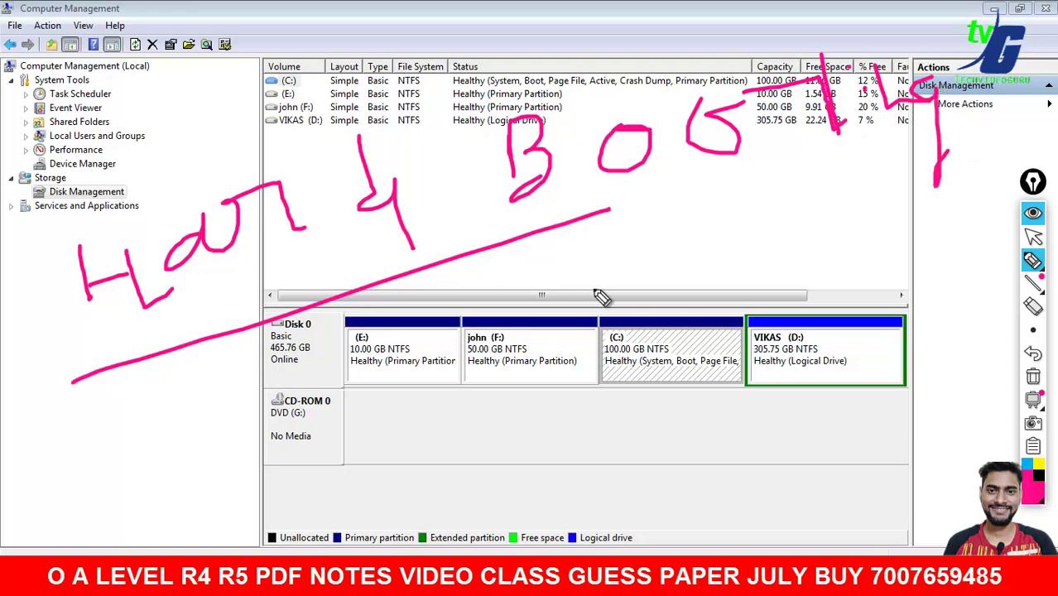
left_click_drag(501, 313, 1016, 177)
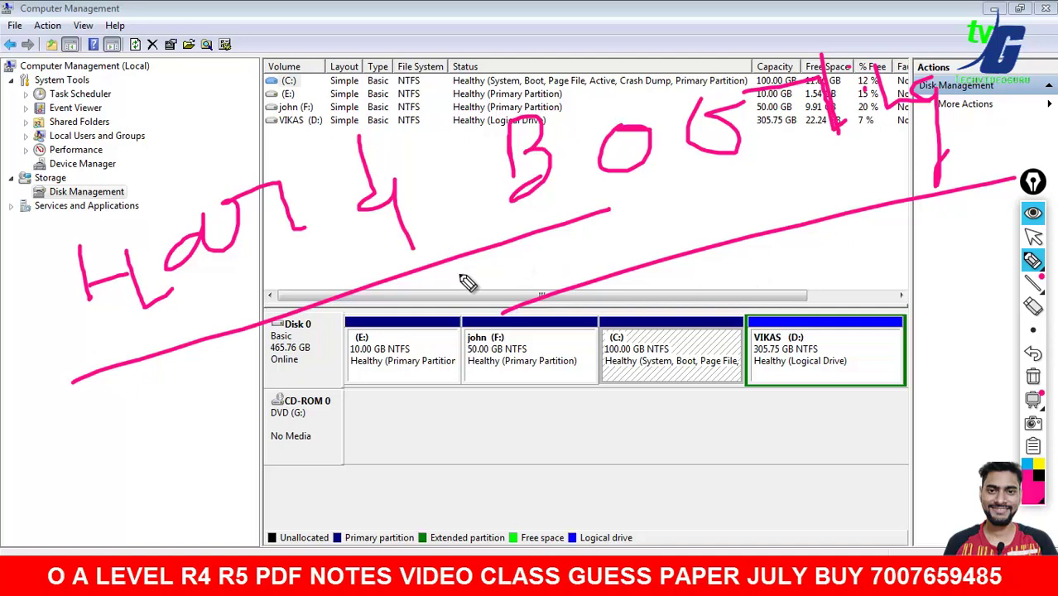
left_click(1033, 377)
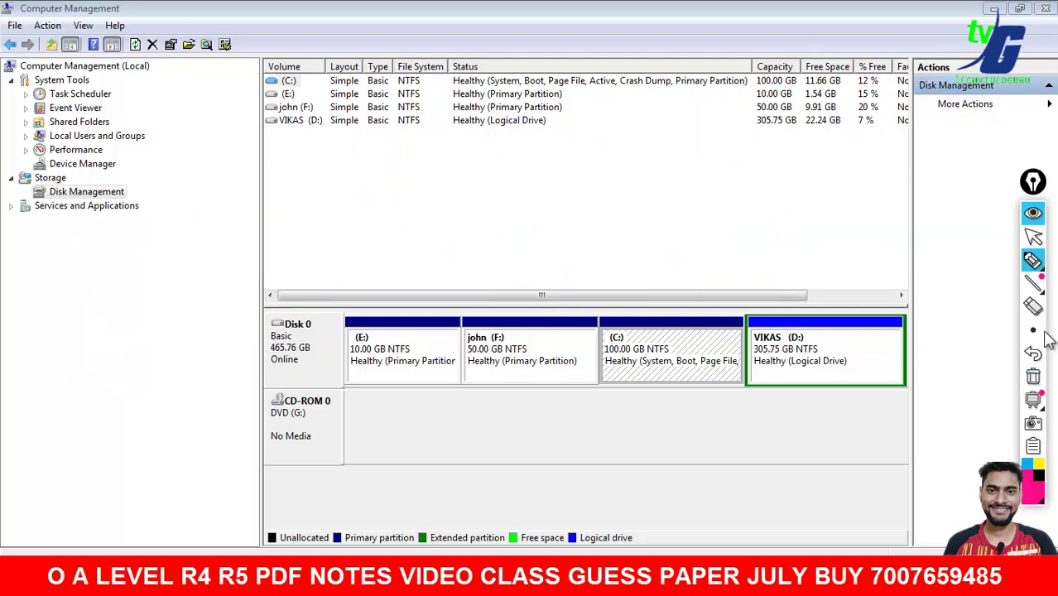
- Circle Disk Management in pink, draw a line from it towards the volume list, and mark each of the four volumes with a dash
mouse_move(1008, 263)
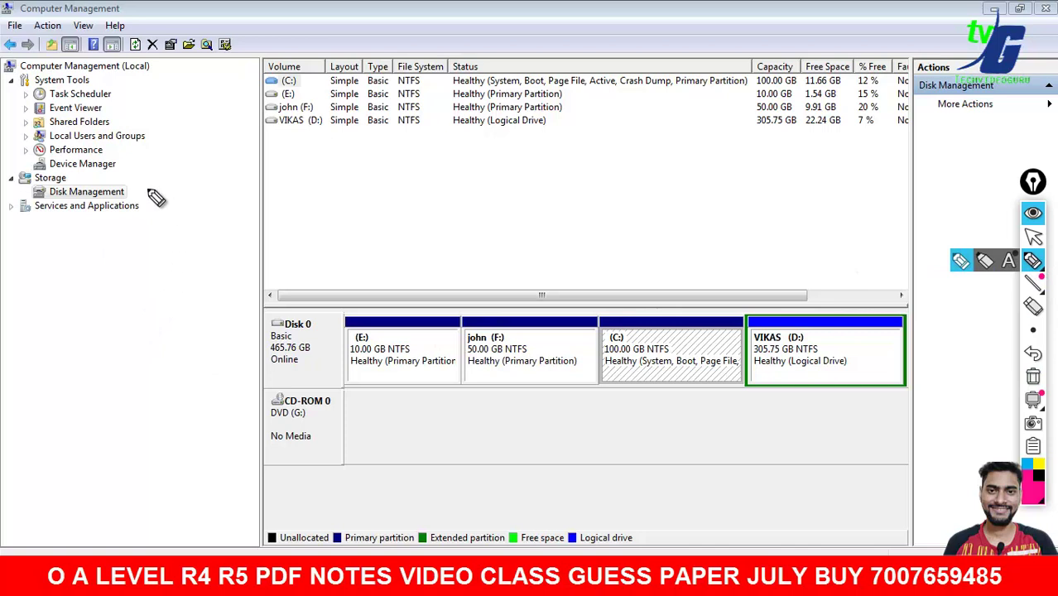
mouse_move(150, 186)
left_mouse_down()
mouse_move(83, 177)
mouse_move(23, 194)
left_mouse_up()
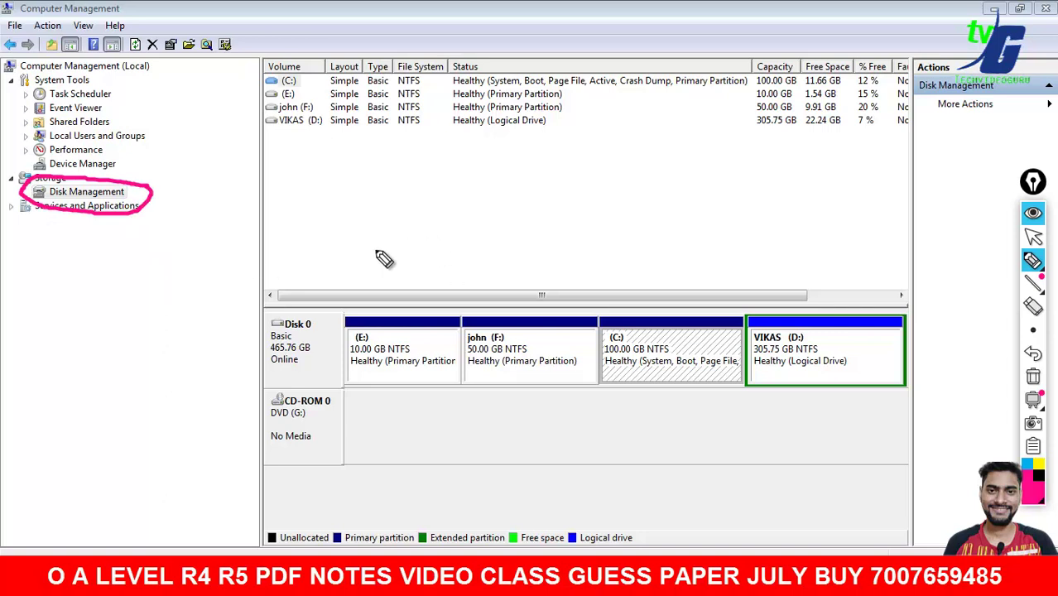
left_click_drag(151, 193, 282, 190)
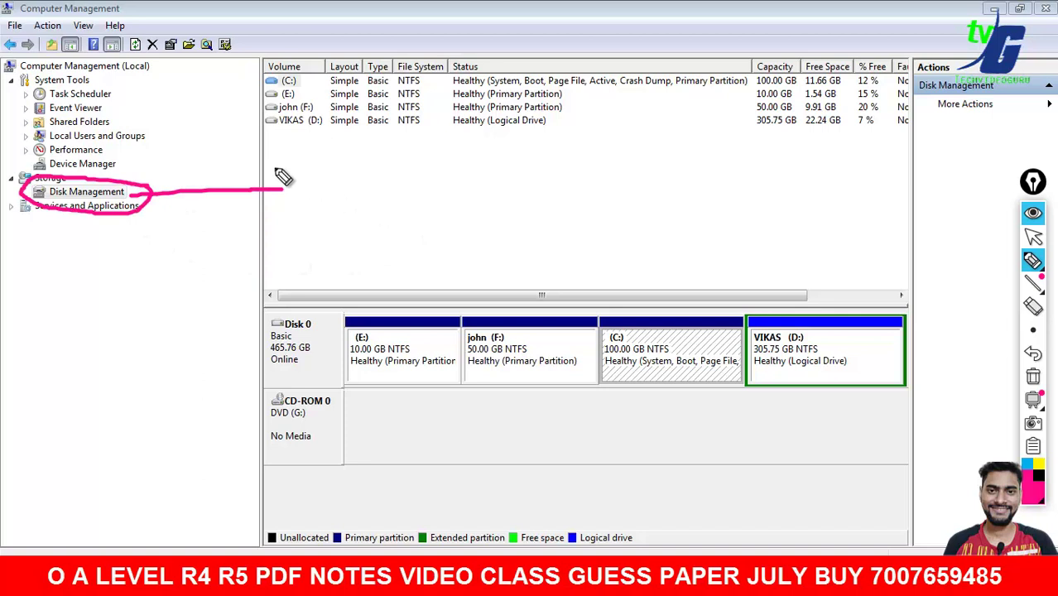
mouse_move(225, 80)
left_mouse_down()
mouse_move(234, 80)
mouse_move(237, 121)
left_mouse_up()
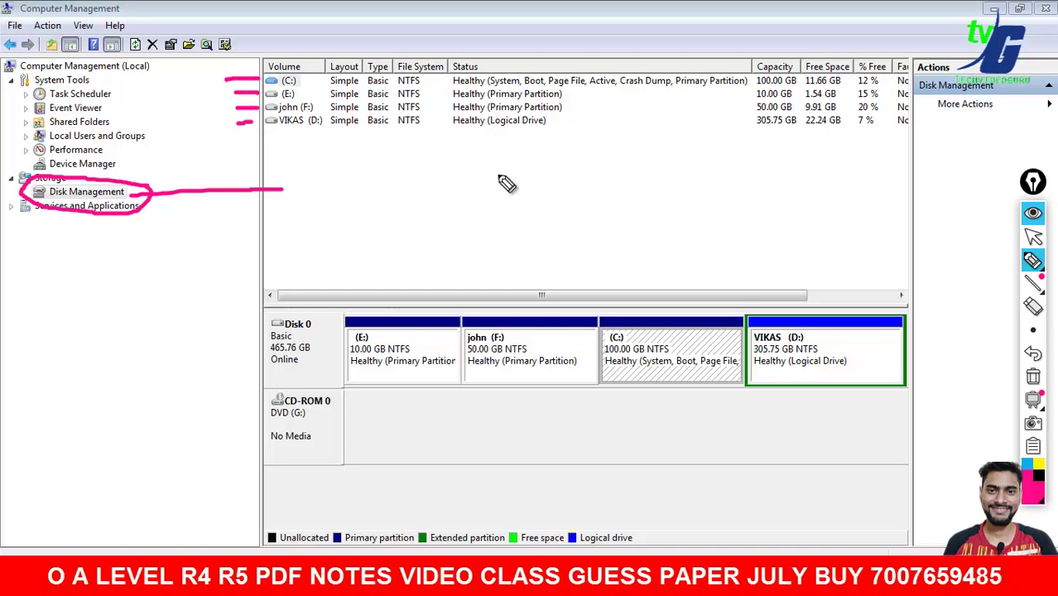
- Examine all columns of the volume list, including Capacity, Free Space, Fault Tolerance and Overhead, and select the C: volume
left_click(1033, 238)
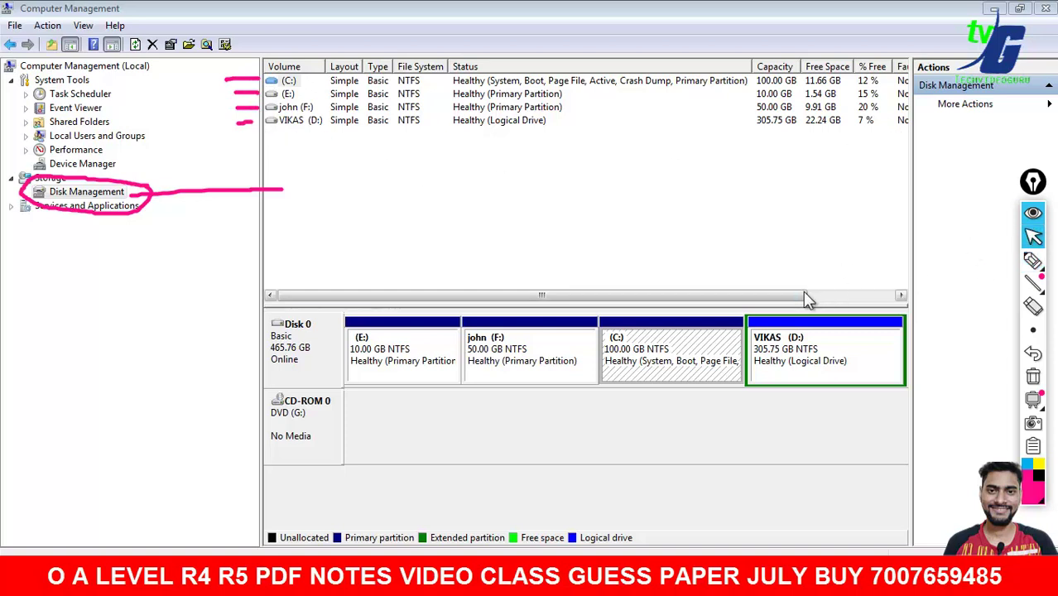
left_click_drag(802, 296, 926, 296)
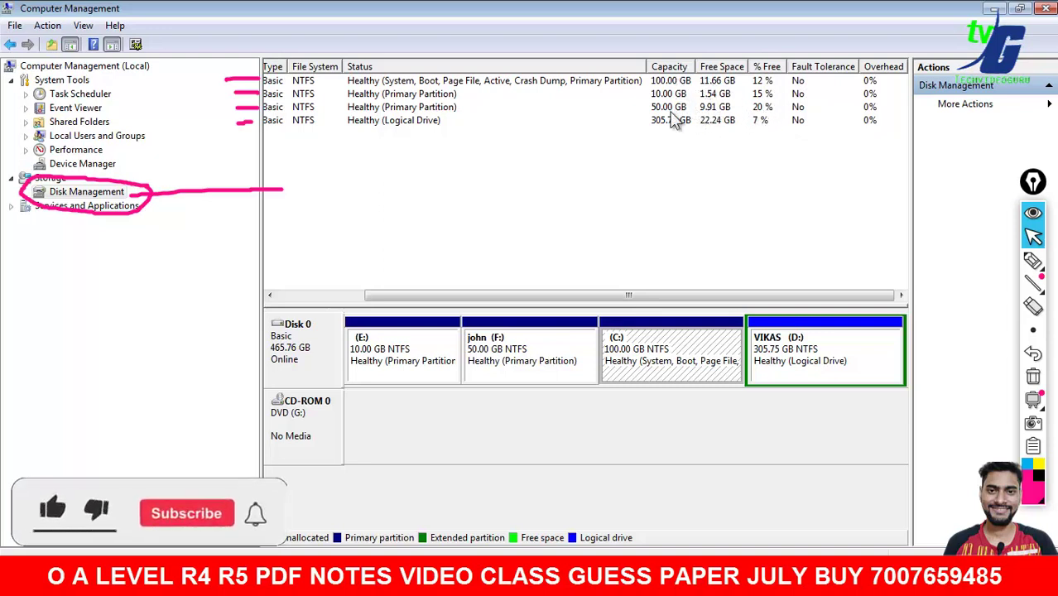
left_click_drag(673, 299, 568, 309)
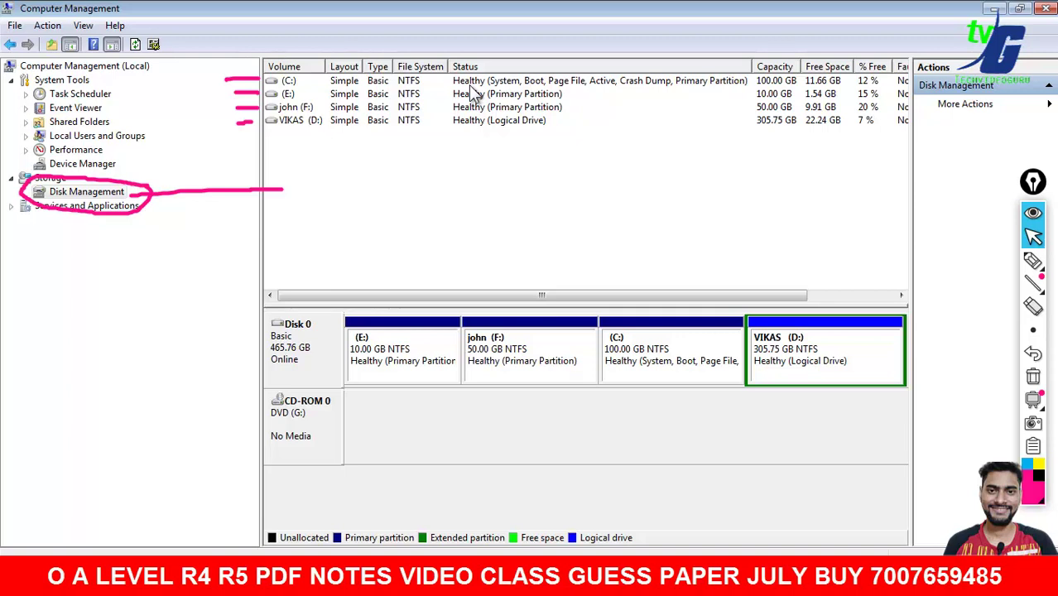
left_click(286, 81)
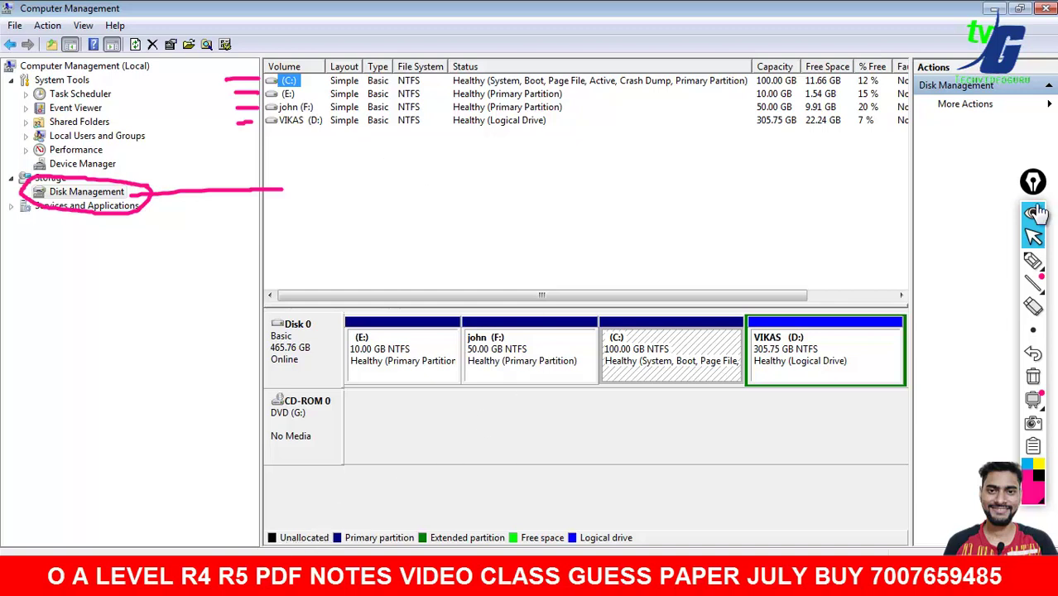
- Draw pink arrows to the Unallocated, Primary partition, Extended partition, Free space and Logical drive legend entries, and clear all annotations
left_click(1033, 261)
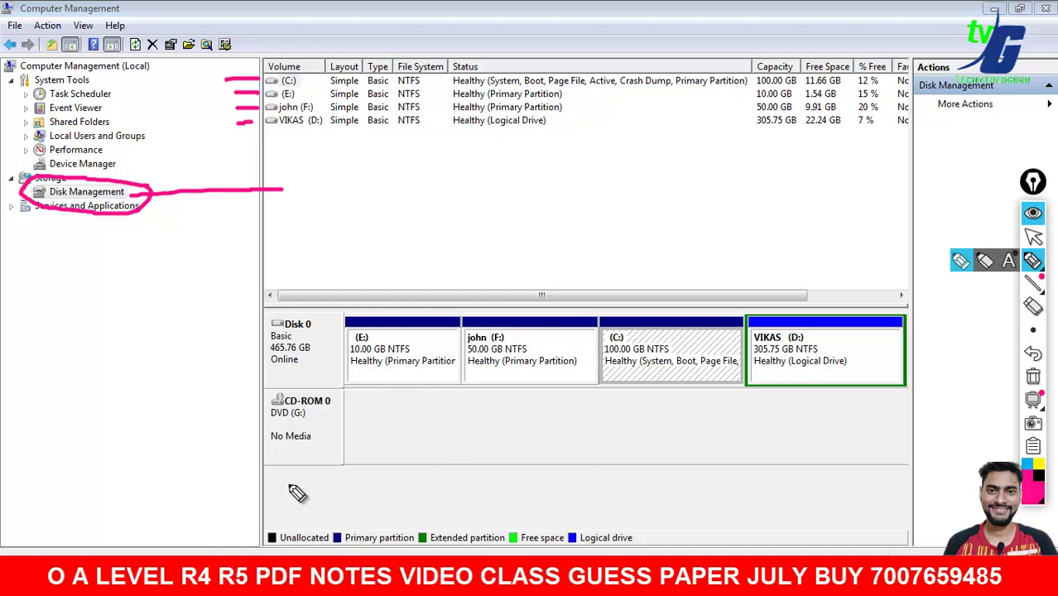
mouse_move(288, 485)
left_mouse_down()
mouse_move(283, 523)
mouse_move(316, 513)
left_mouse_up()
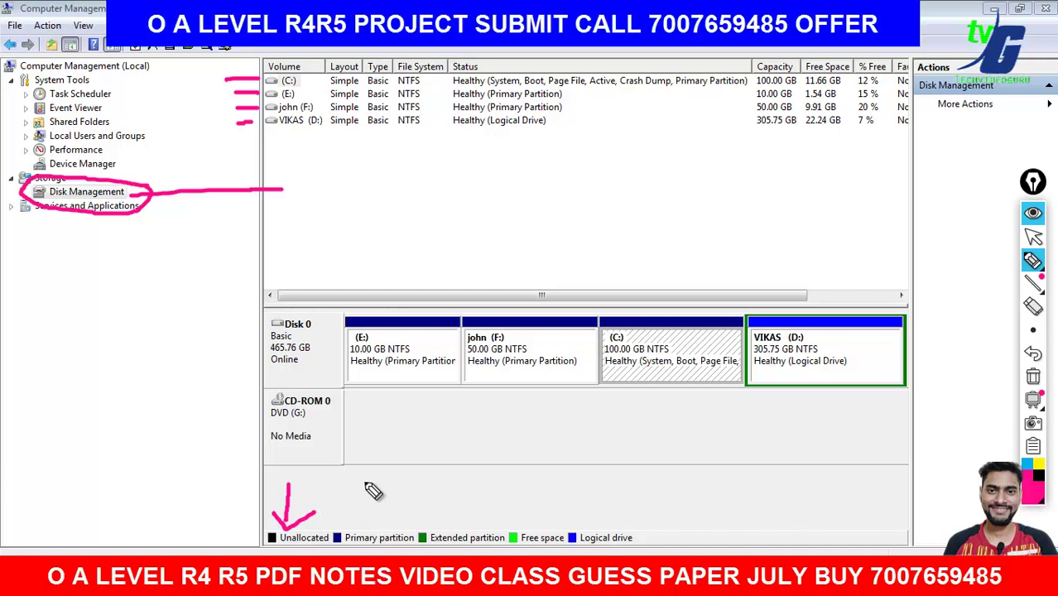
mouse_move(365, 476)
left_mouse_down()
mouse_move(359, 530)
mouse_move(410, 507)
left_mouse_up()
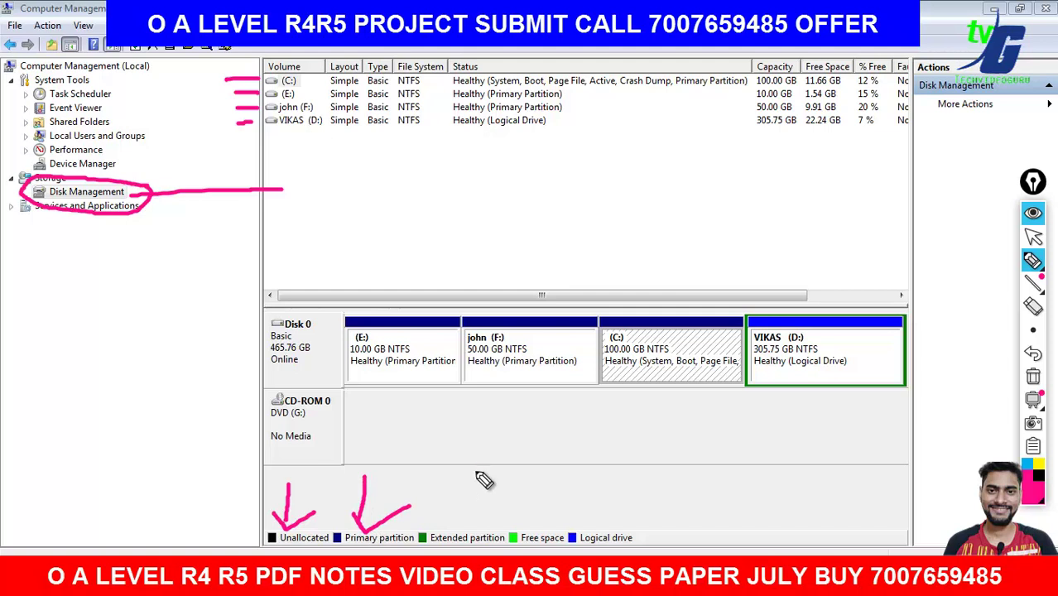
mouse_move(476, 465)
left_mouse_down()
mouse_move(477, 527)
mouse_move(502, 515)
left_mouse_up()
left_click_drag(566, 475, 539, 526)
left_click_drag(634, 471, 609, 532)
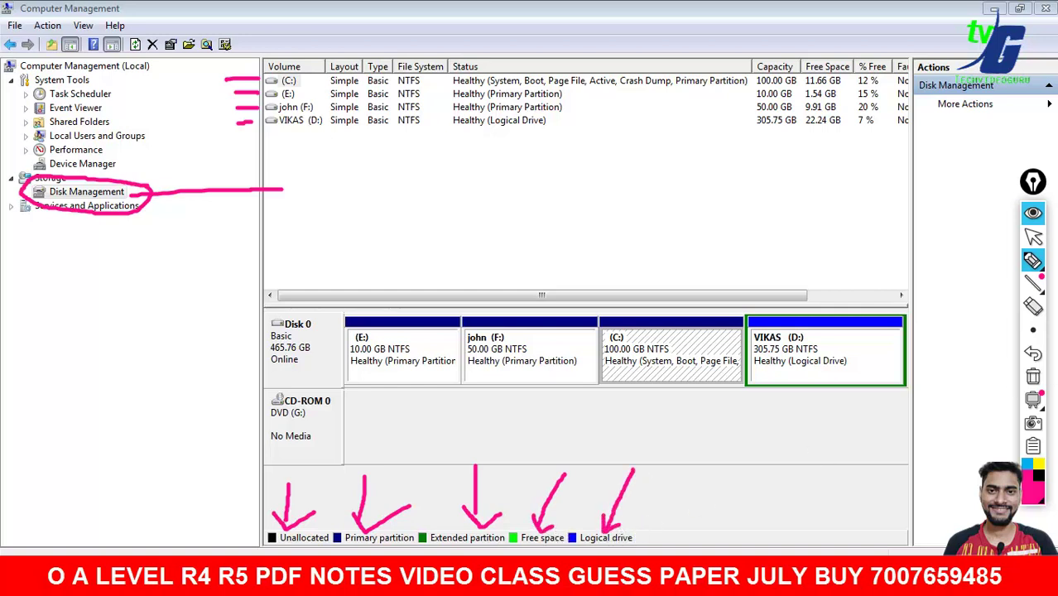
left_click(1035, 238)
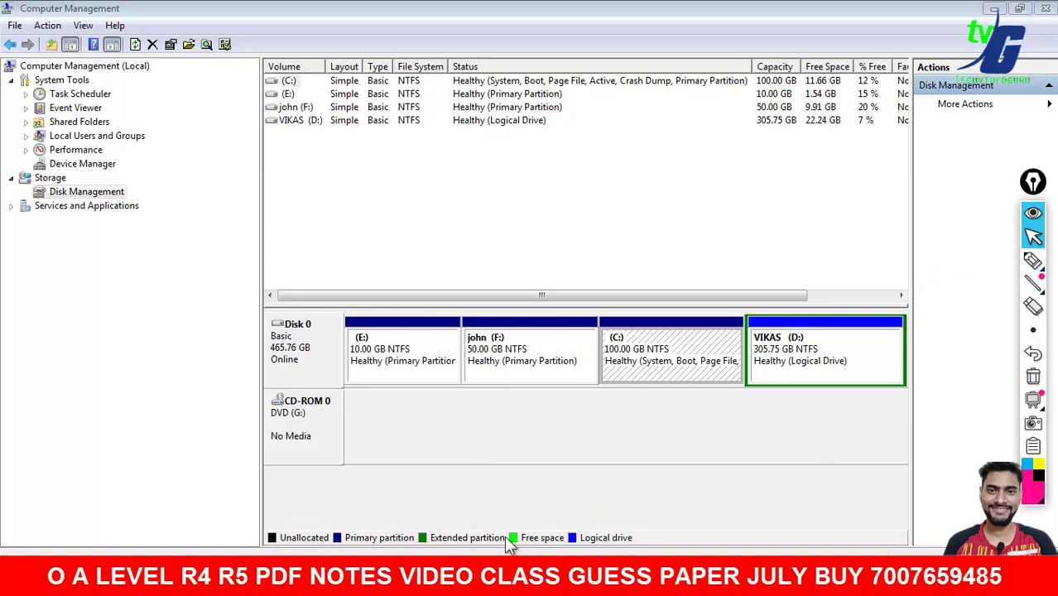
left_click(547, 547)
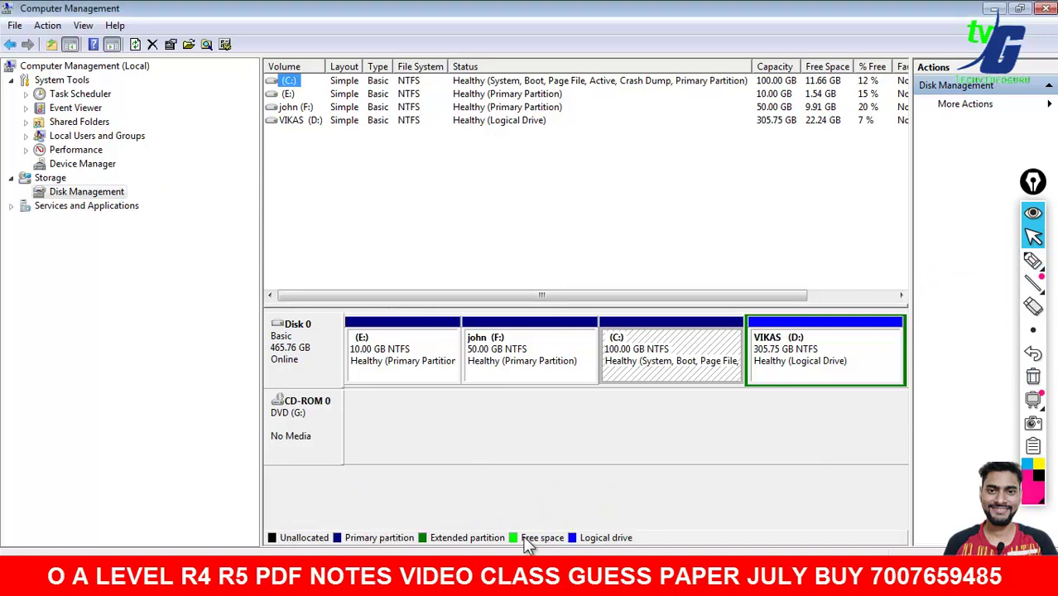
left_click_drag(567, 296, 510, 279)
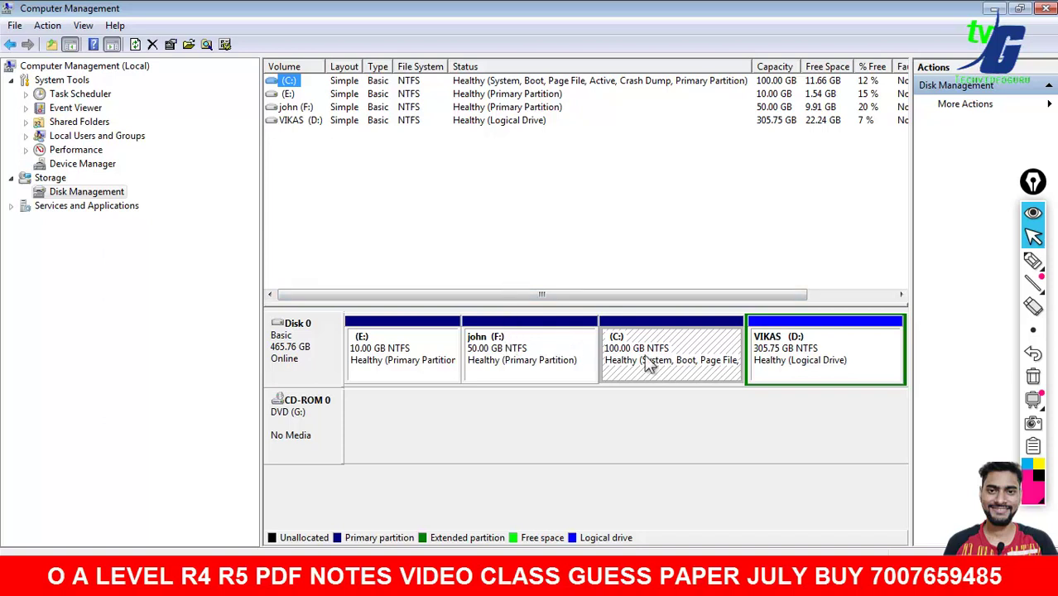
- Show the contents of the E: volume with Open and then with Explore, returning to Disk Management each time
left_click(401, 357)
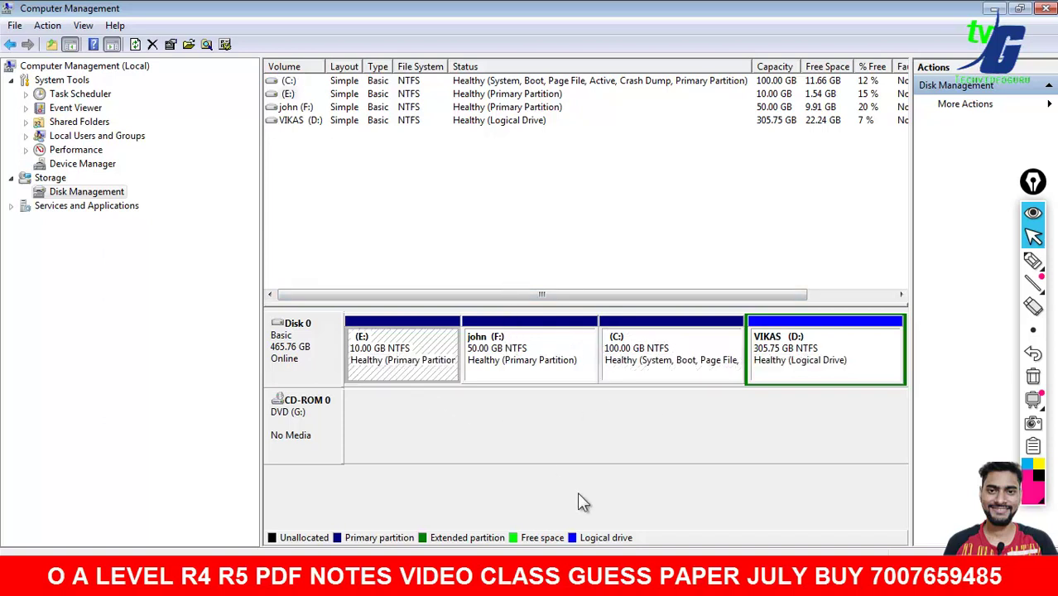
right_click(383, 371)
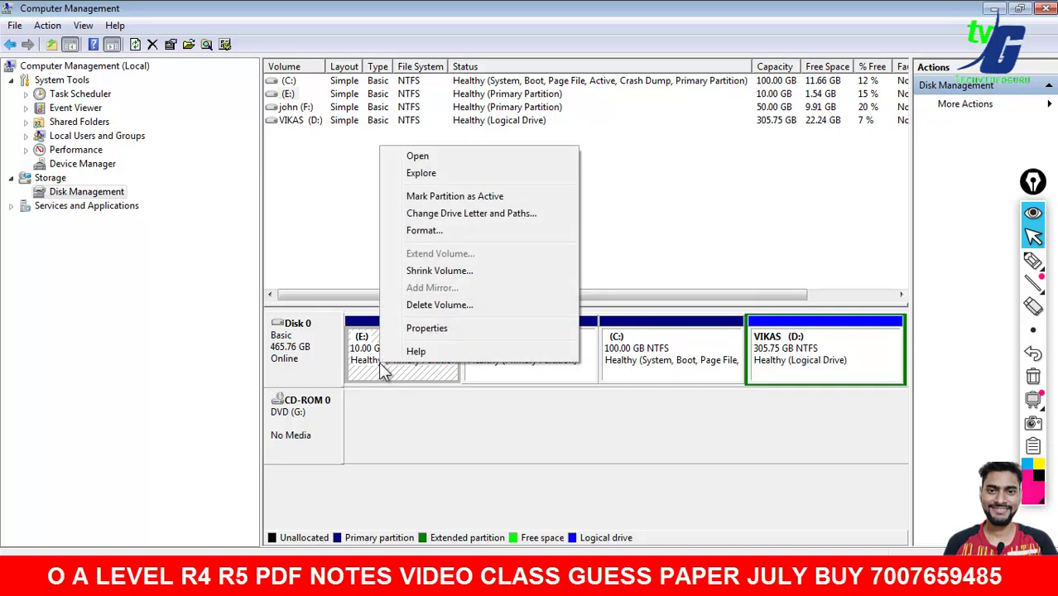
left_click(421, 155)
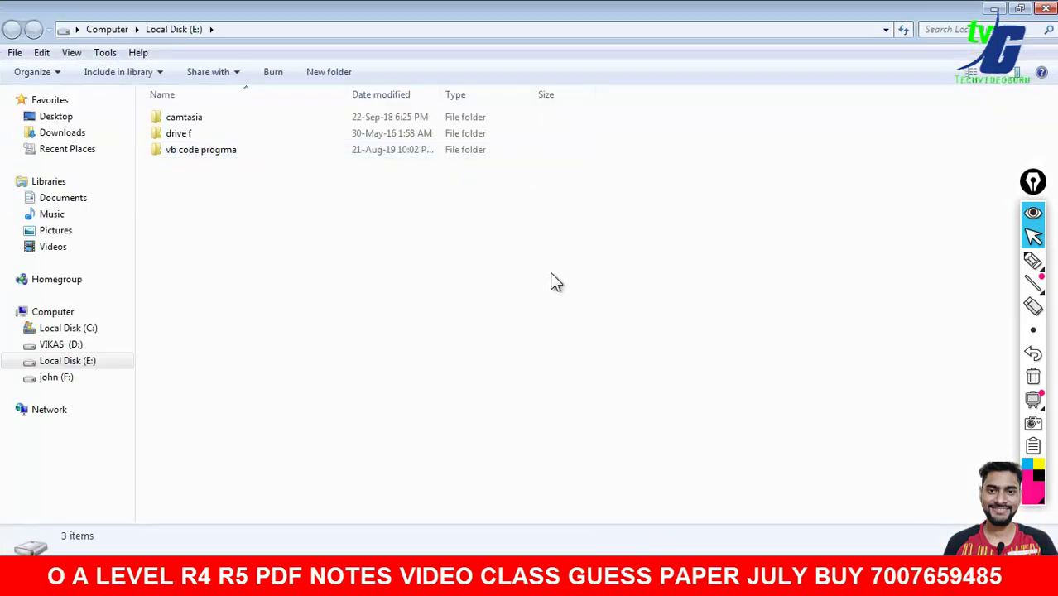
left_click(990, 10)
right_click(453, 349)
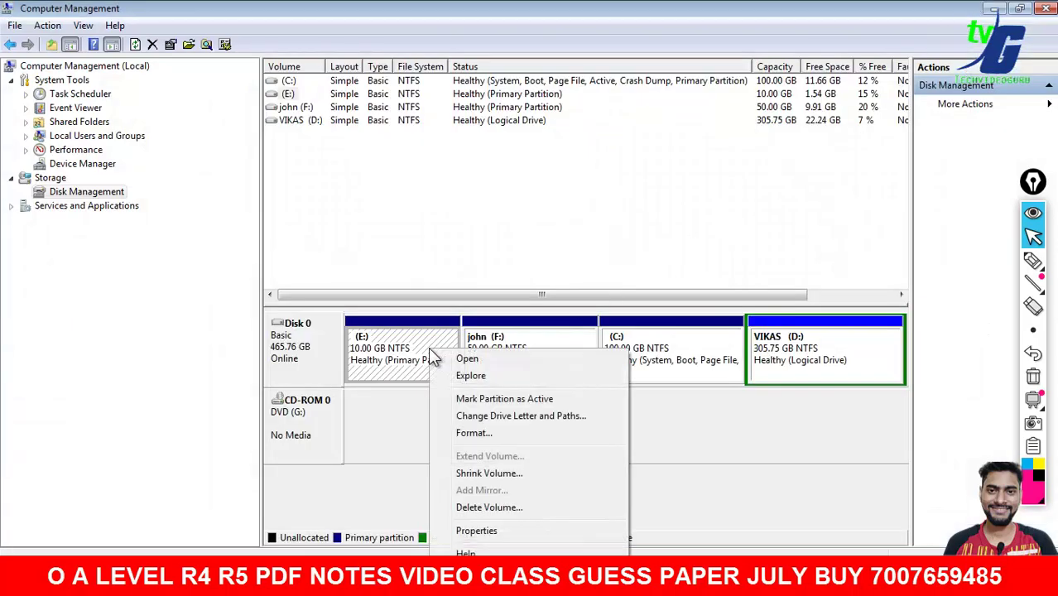
left_click(467, 377)
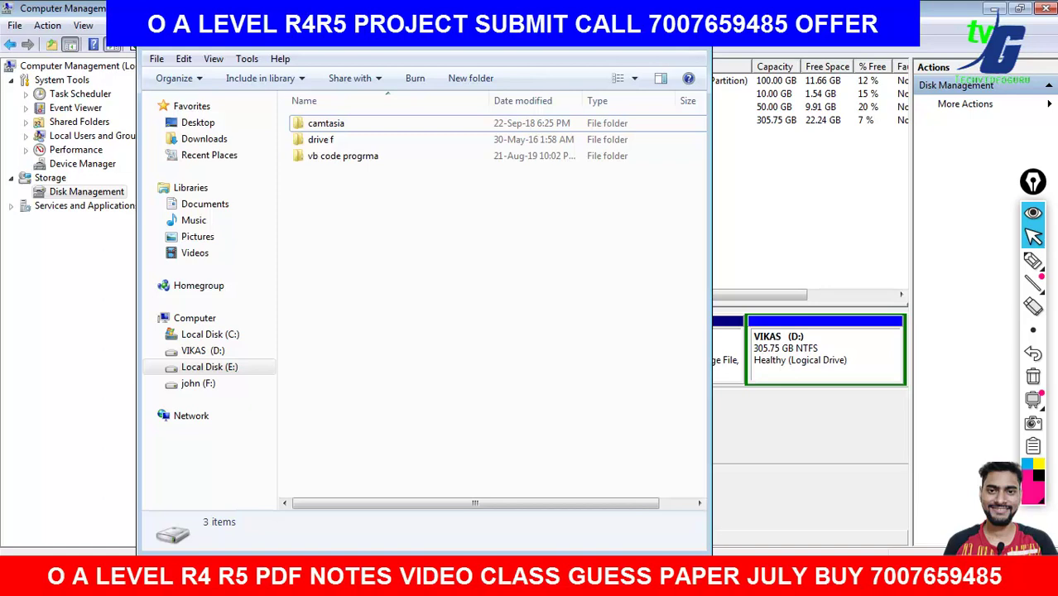
left_click(697, 8)
- Bring up the Mark Partition as Active confirmation for the E: volume and decline it
right_click(388, 354)
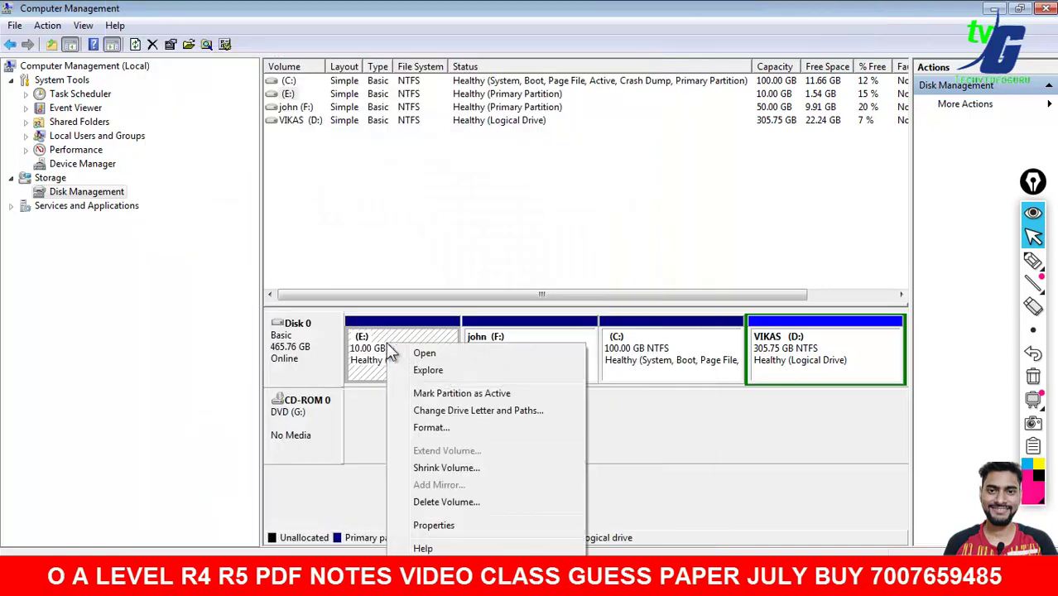
left_click(422, 395)
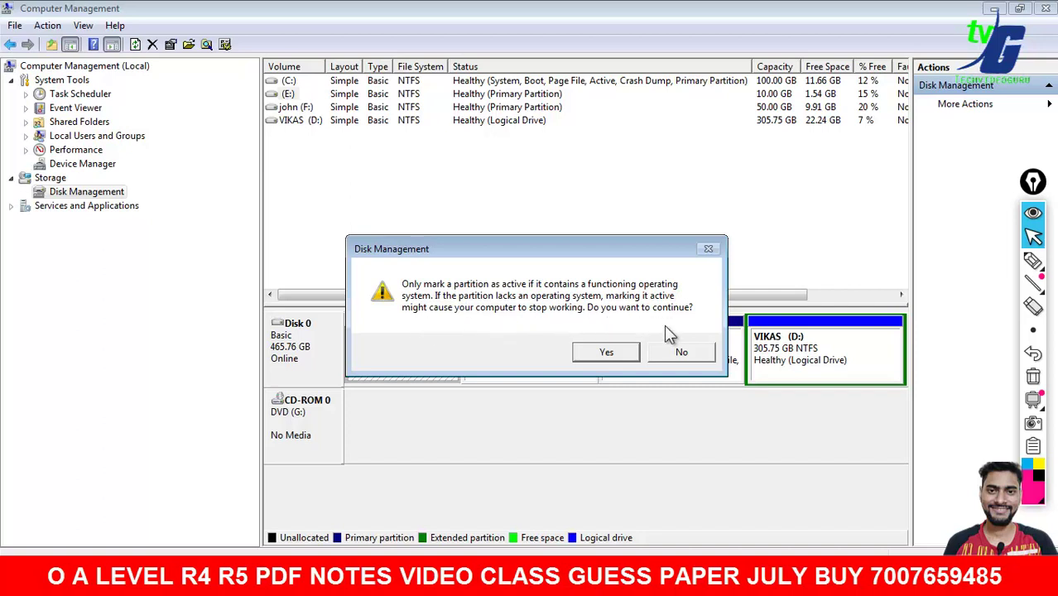
left_click(680, 353)
- Examine the drive letters available for the E: volume in Change Drive Letter and Paths, and cancel without changing the letter
right_click(437, 366)
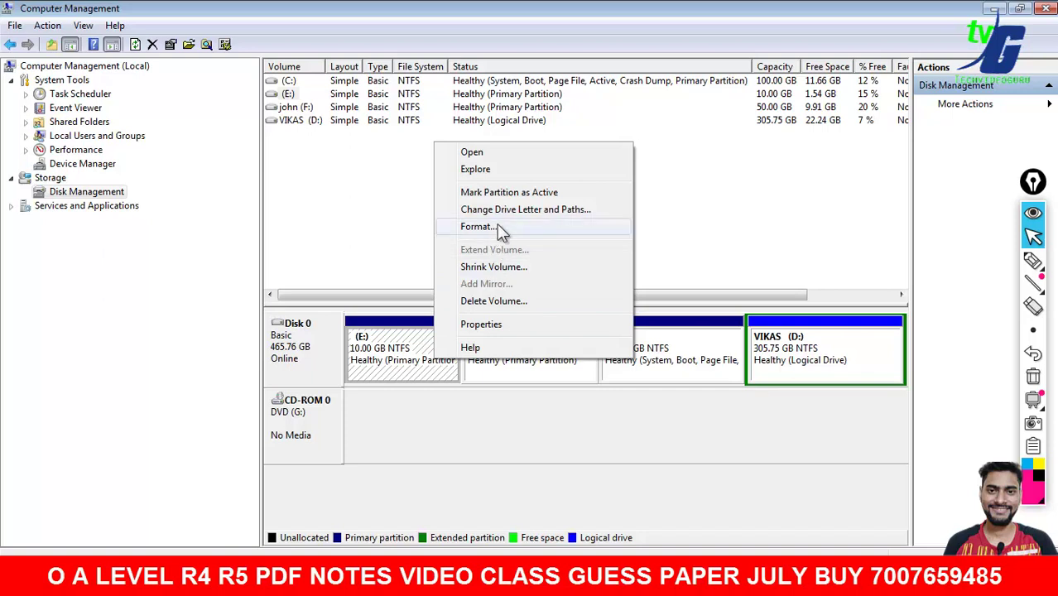
left_click(366, 373)
left_click(367, 346)
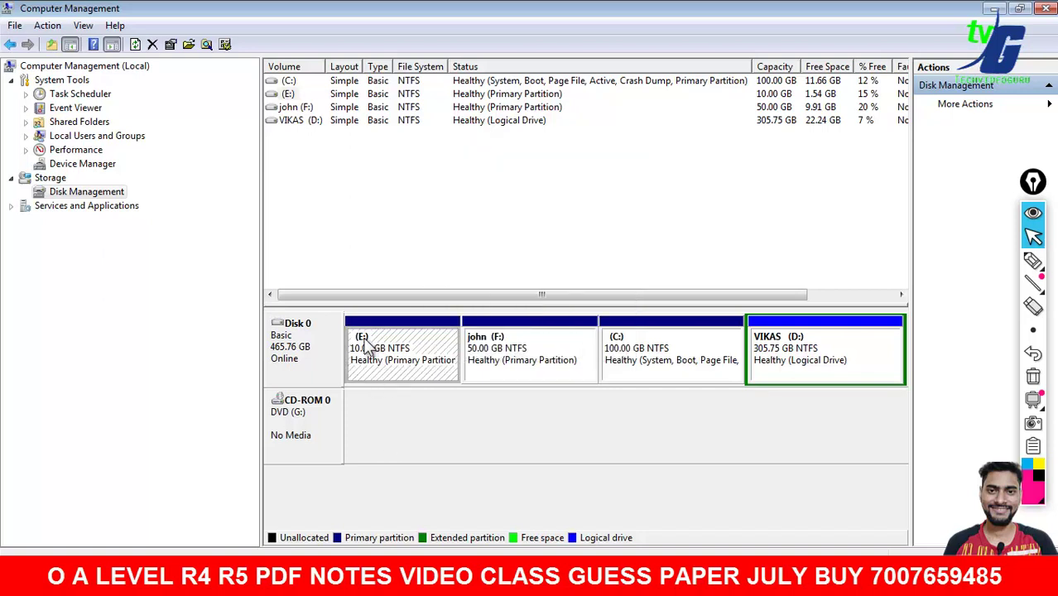
right_click(378, 349)
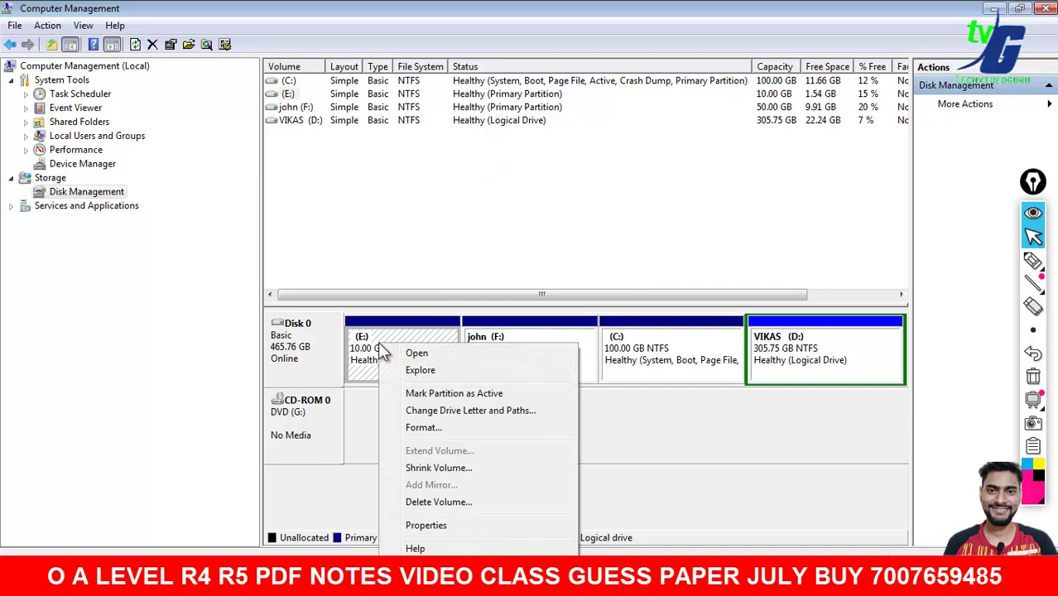
left_click(423, 413)
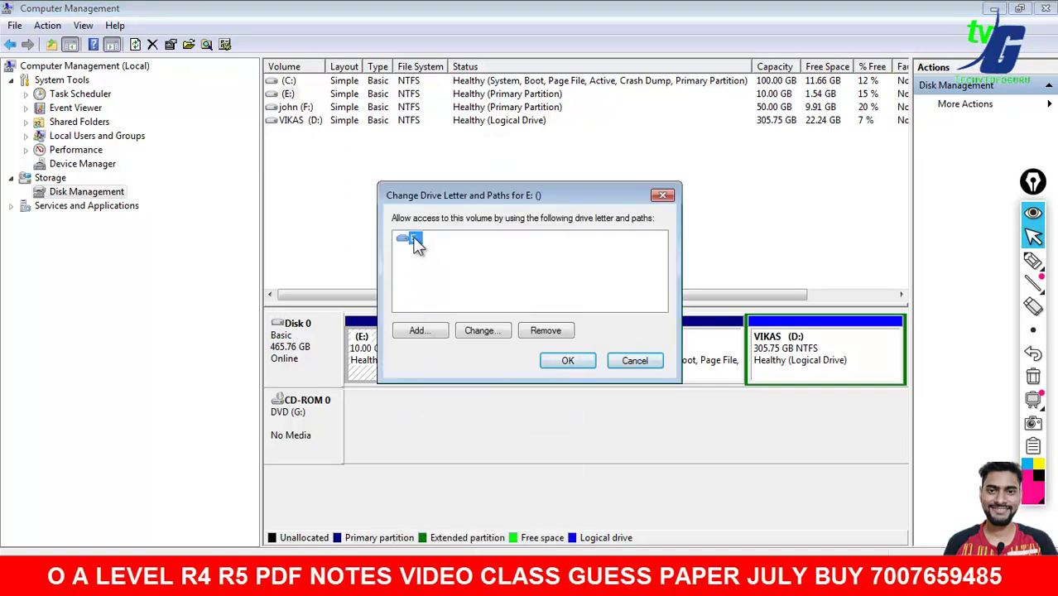
left_click(469, 331)
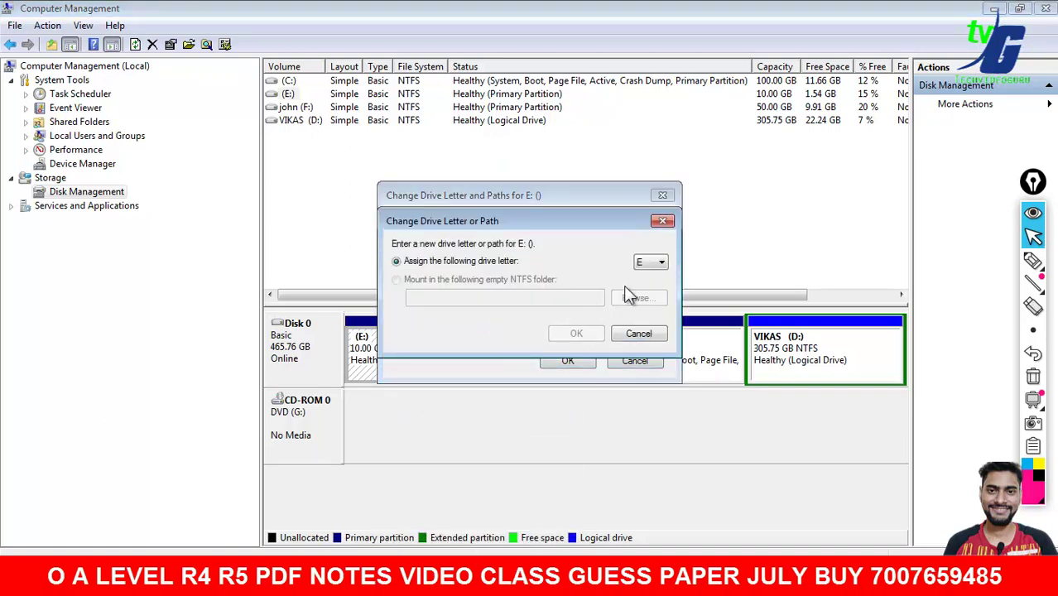
left_click(650, 263)
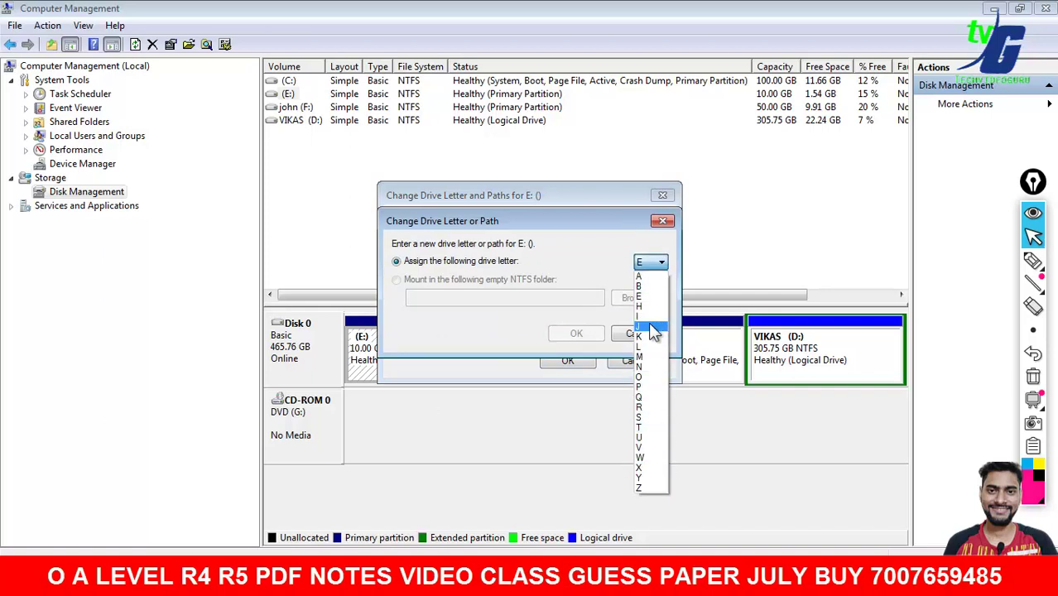
left_click(663, 221)
left_click(662, 220)
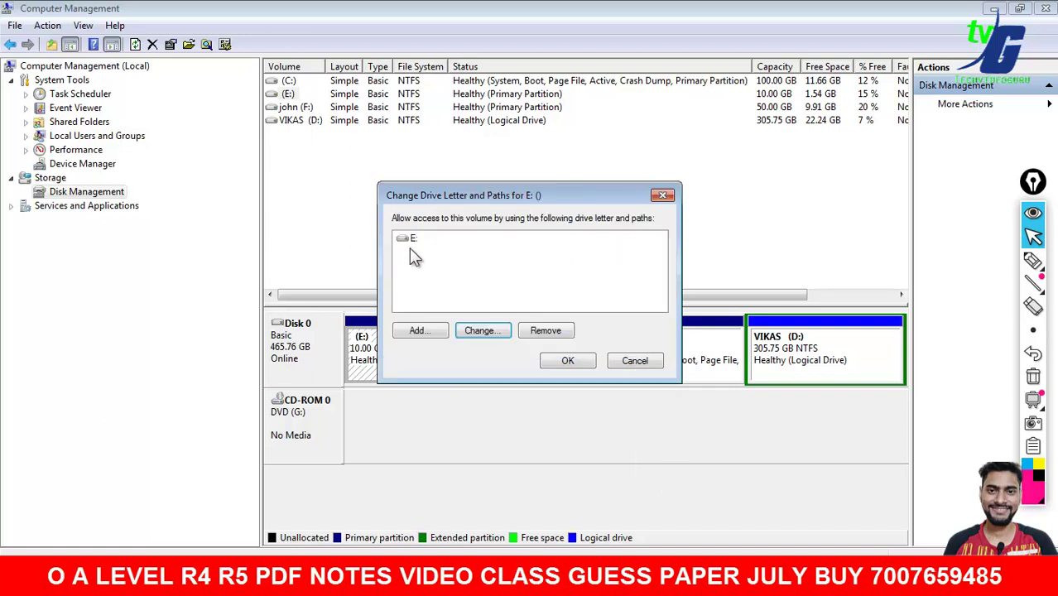
left_click(634, 361)
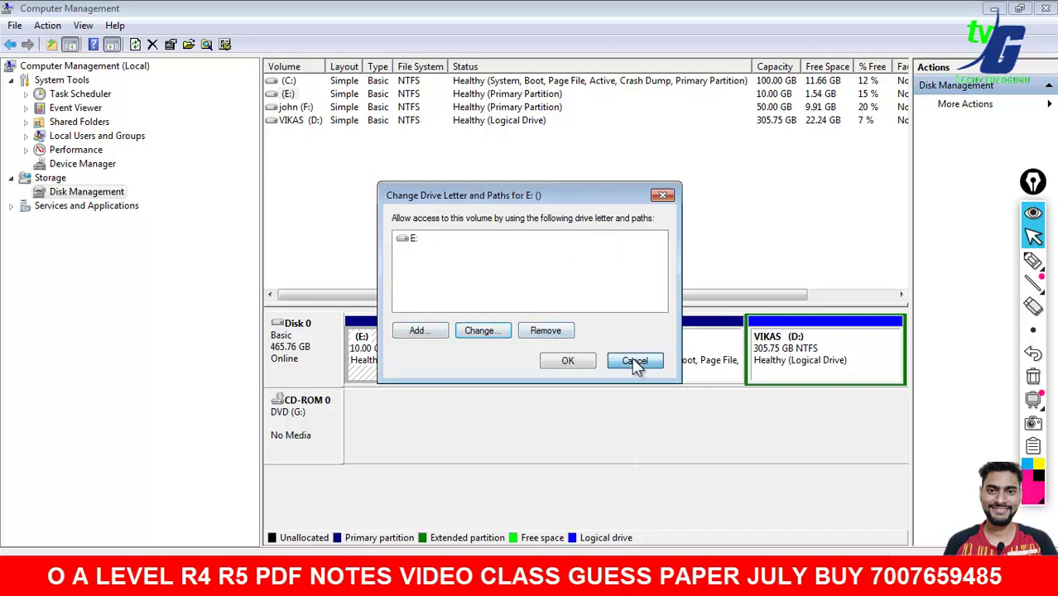
- Open Shrink Volume for the E: partition and move its dialog clear of the partition map
right_click(415, 349)
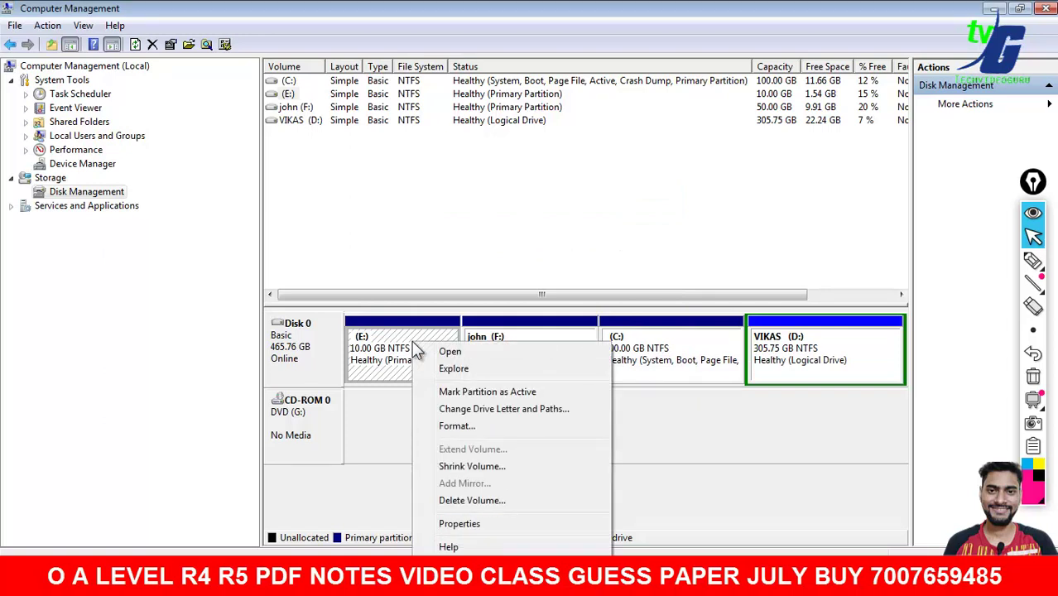
left_click(370, 414)
left_click(402, 352)
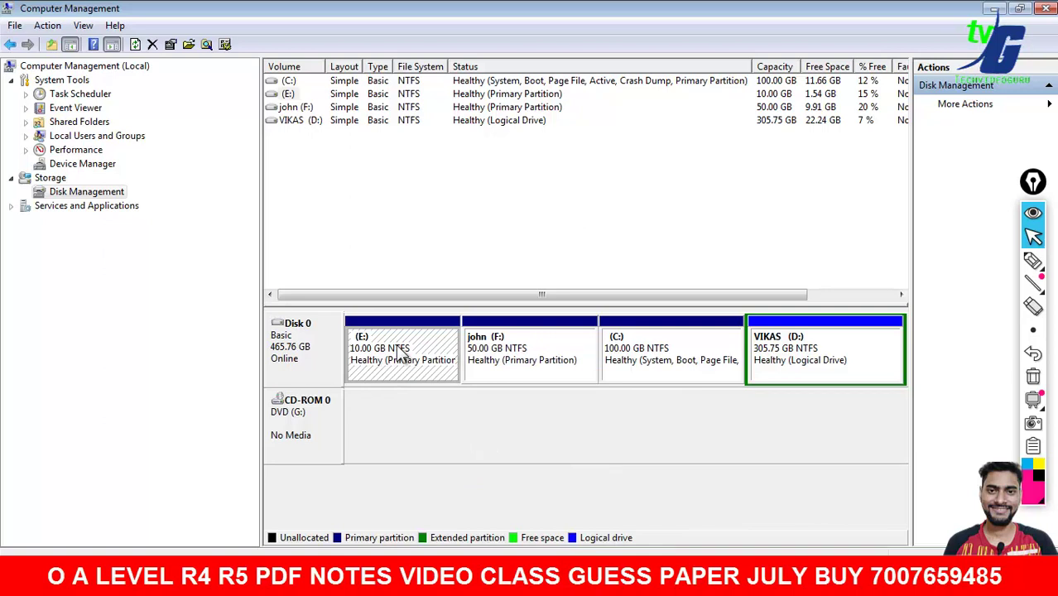
right_click(398, 348)
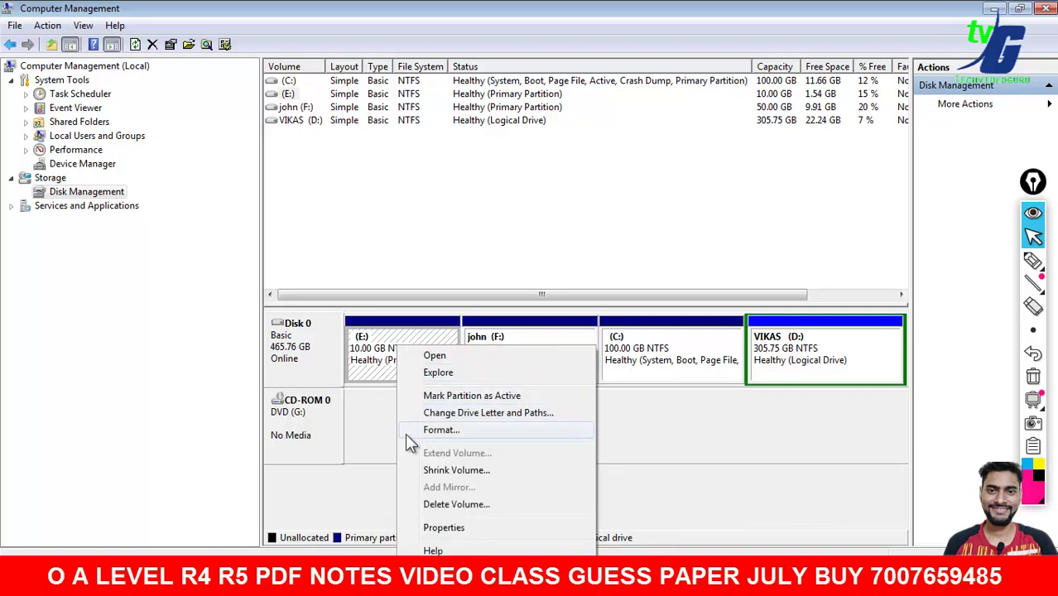
left_click(456, 472)
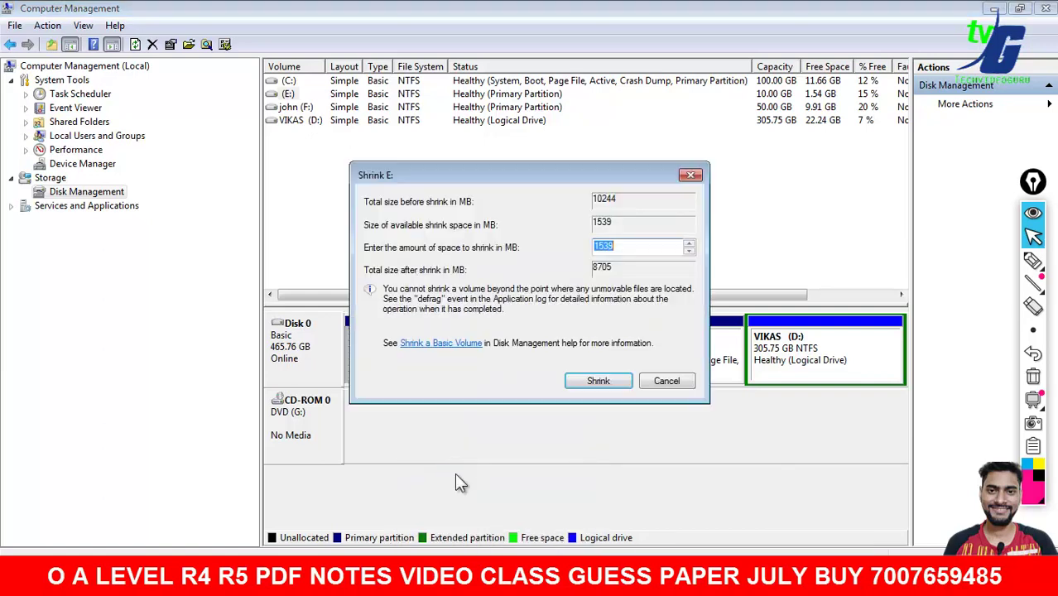
left_click_drag(465, 171, 161, 60)
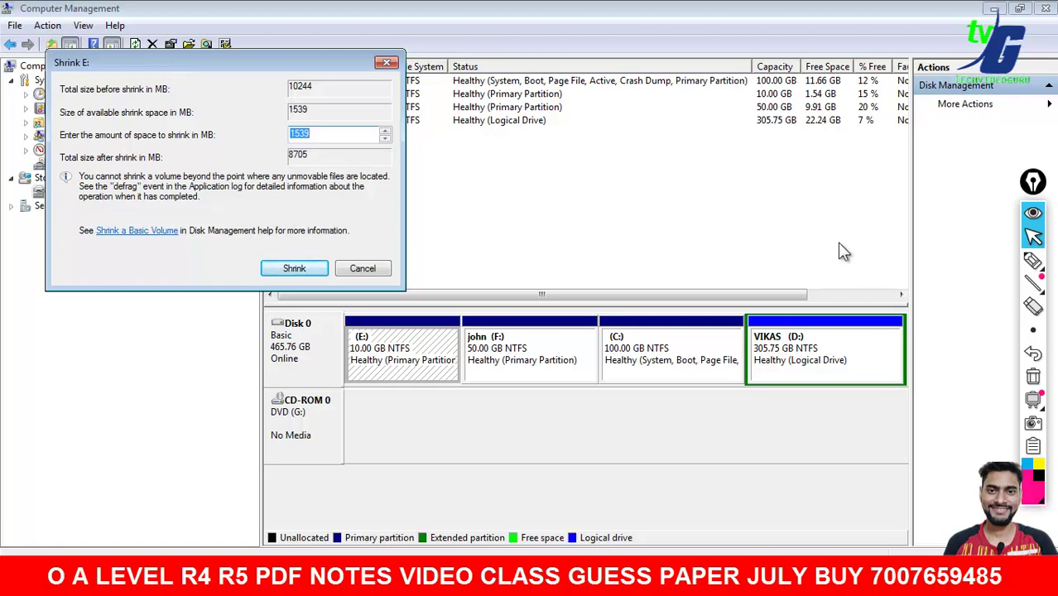
- Handwrite "10 GB" in pink in the empty area below the volume list
left_click(1032, 261)
left_click_drag(566, 184, 566, 257)
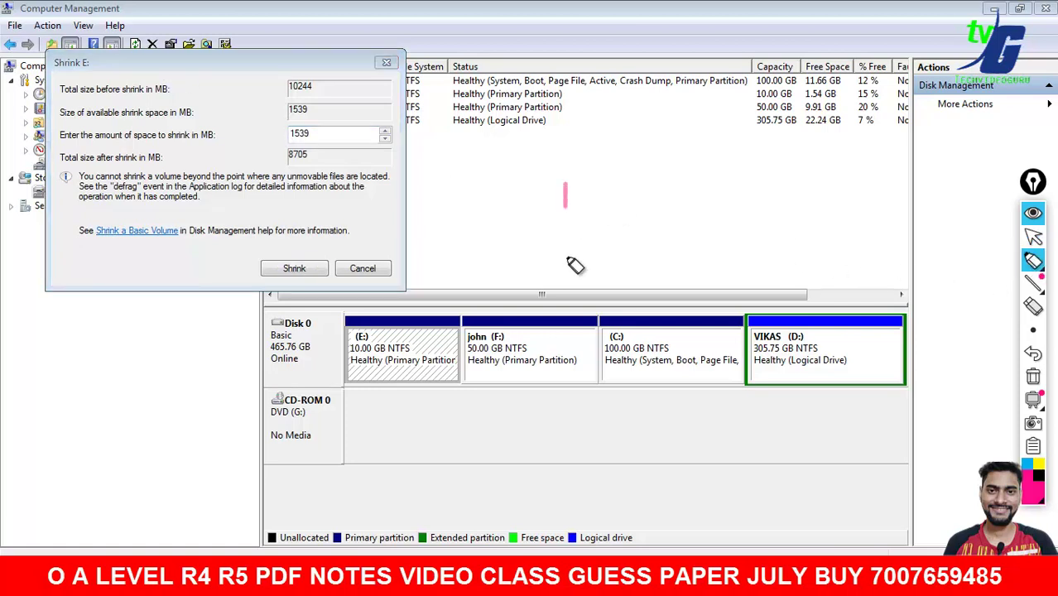
mouse_move(1033, 264)
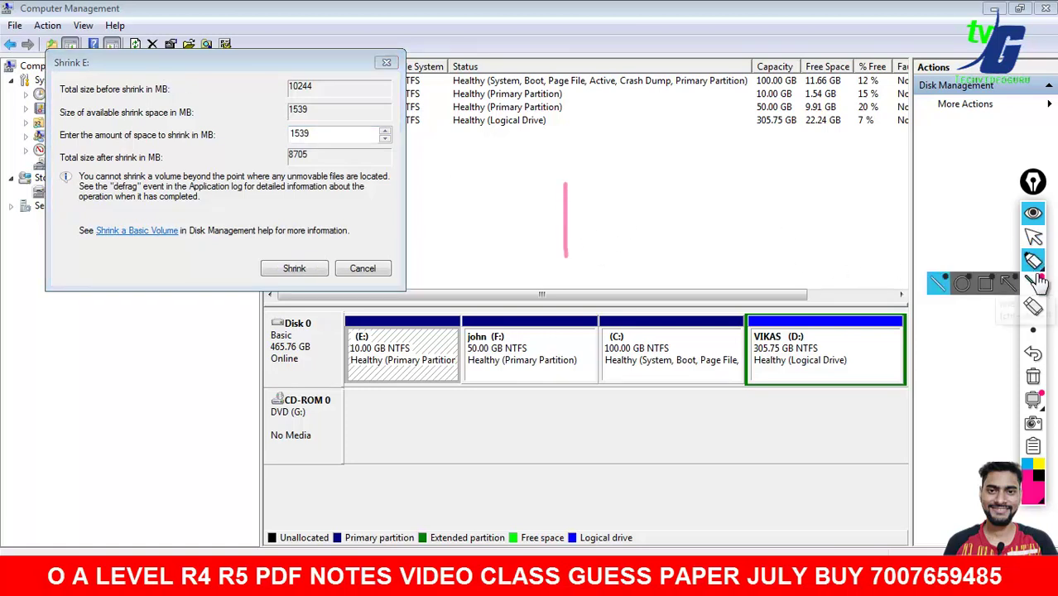
left_click(984, 260)
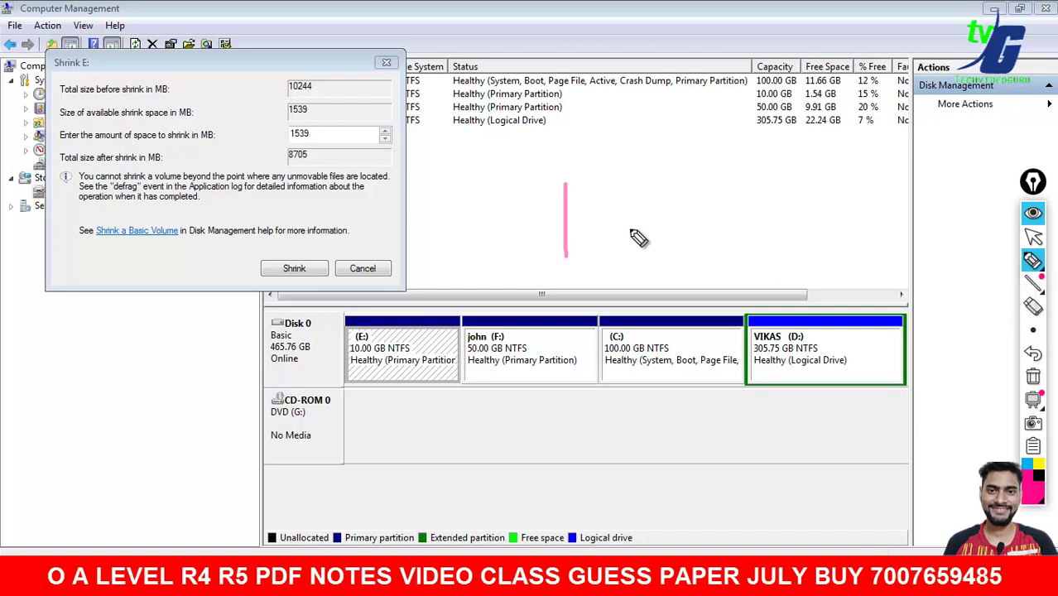
mouse_move(564, 186)
left_mouse_down()
mouse_move(564, 256)
mouse_move(610, 208)
mouse_move(593, 235)
left_mouse_up()
left_click_drag(592, 202, 618, 217)
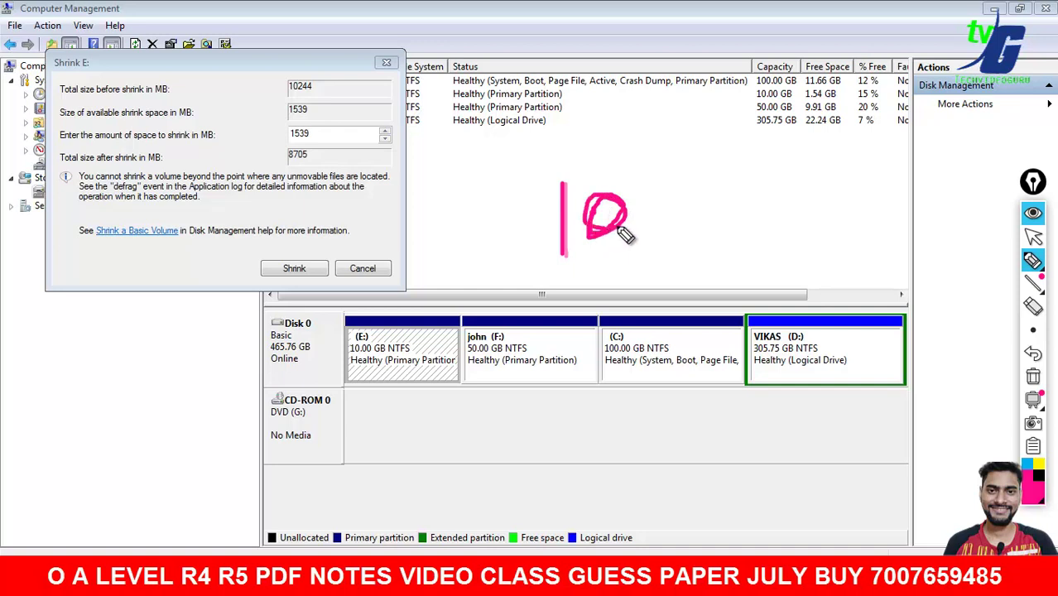
mouse_move(684, 170)
left_mouse_down()
mouse_move(671, 246)
mouse_move(761, 239)
mouse_move(806, 172)
mouse_move(798, 254)
left_mouse_up()
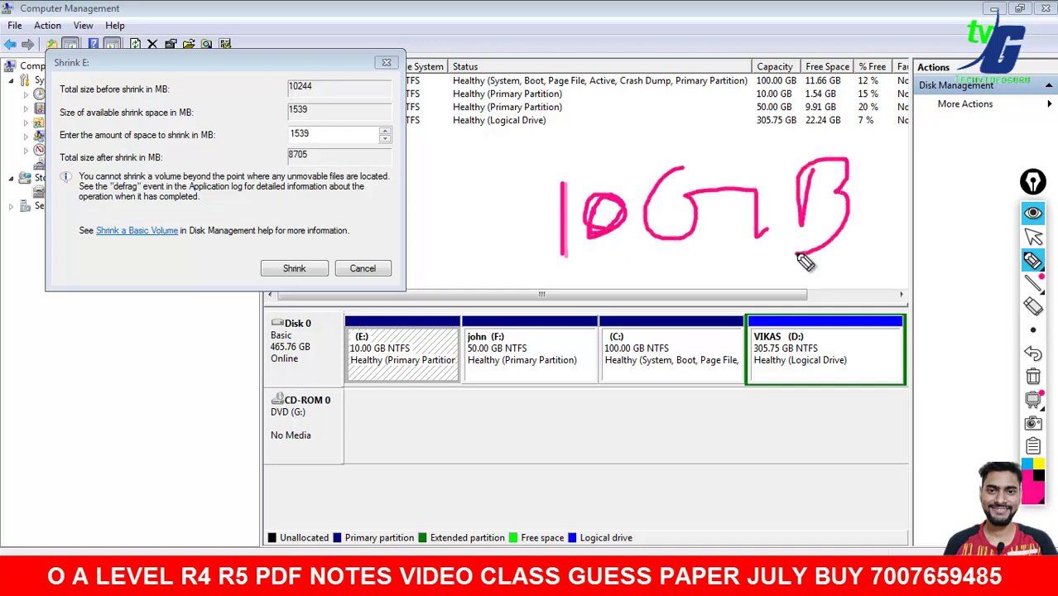
- Handwrite "1024 × 50" in pink across the partition map, circle it, and clear all annotations
left_click_drag(476, 404, 472, 460)
mouse_move(538, 413)
left_mouse_down()
mouse_move(615, 442)
mouse_move(634, 432)
left_mouse_up()
mouse_move(644, 379)
left_mouse_down()
mouse_move(682, 391)
mouse_move(692, 447)
left_mouse_up()
mouse_move(723, 396)
left_mouse_down()
mouse_move(763, 435)
mouse_move(717, 438)
left_mouse_up()
mouse_move(827, 374)
left_mouse_down()
mouse_move(789, 398)
mouse_move(853, 378)
left_mouse_up()
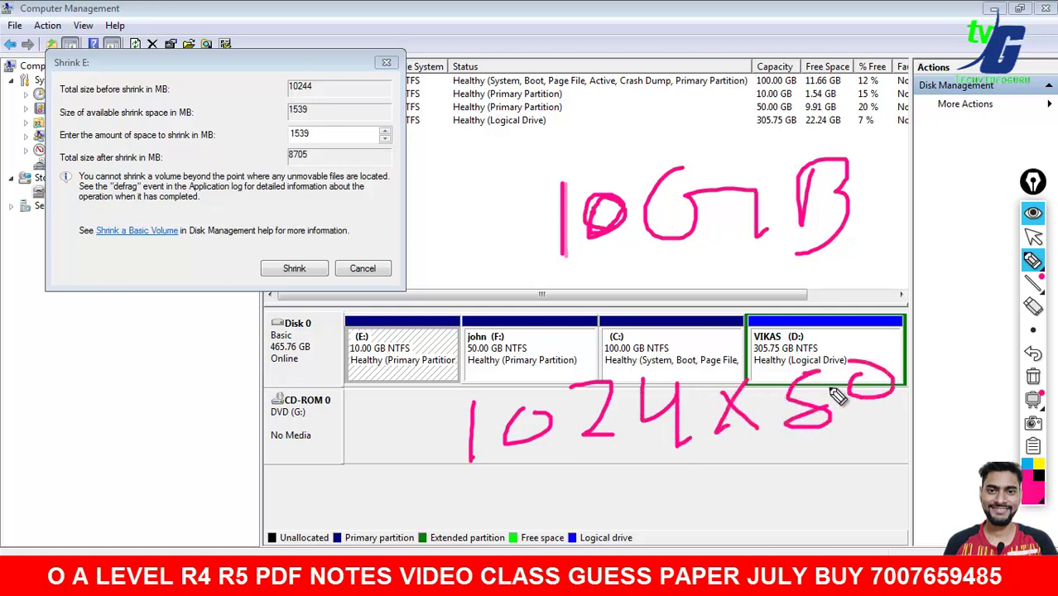
mouse_move(485, 493)
left_mouse_down()
mouse_move(878, 343)
mouse_move(464, 461)
left_mouse_up()
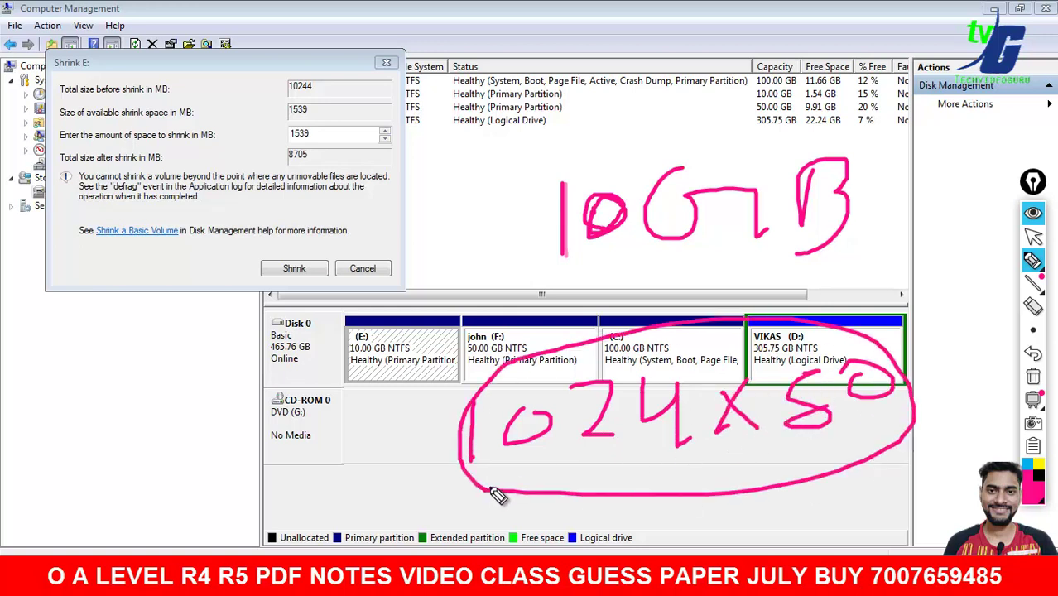
left_click(1032, 376)
mouse_move(1030, 259)
left_click(1033, 238)
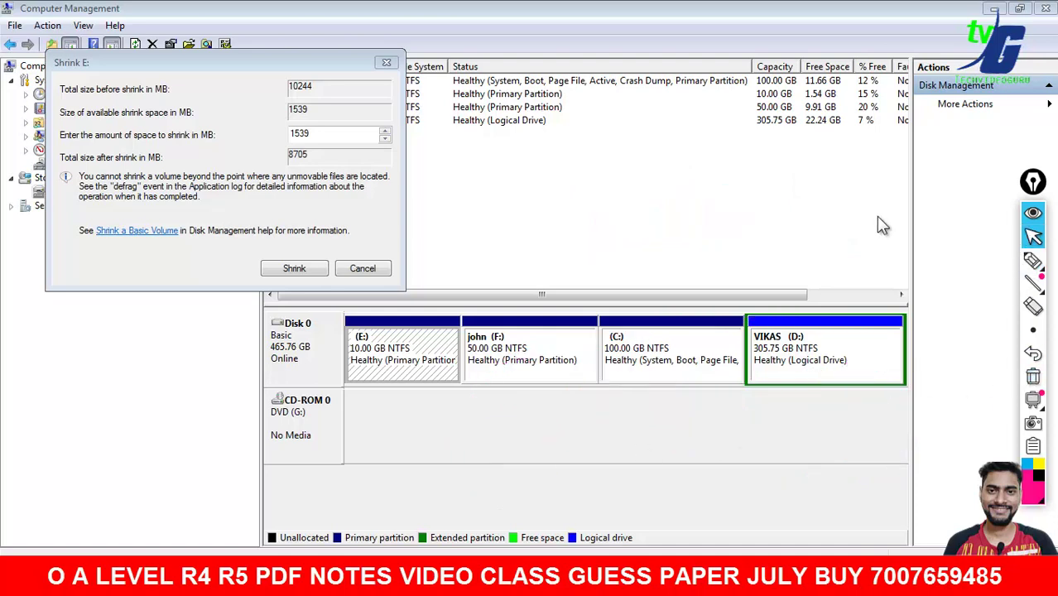
- Try different amounts of space to shrink from the E: volume, ending with 1500000 MB, and cancel the shrink
left_click(323, 133)
left_click(385, 130)
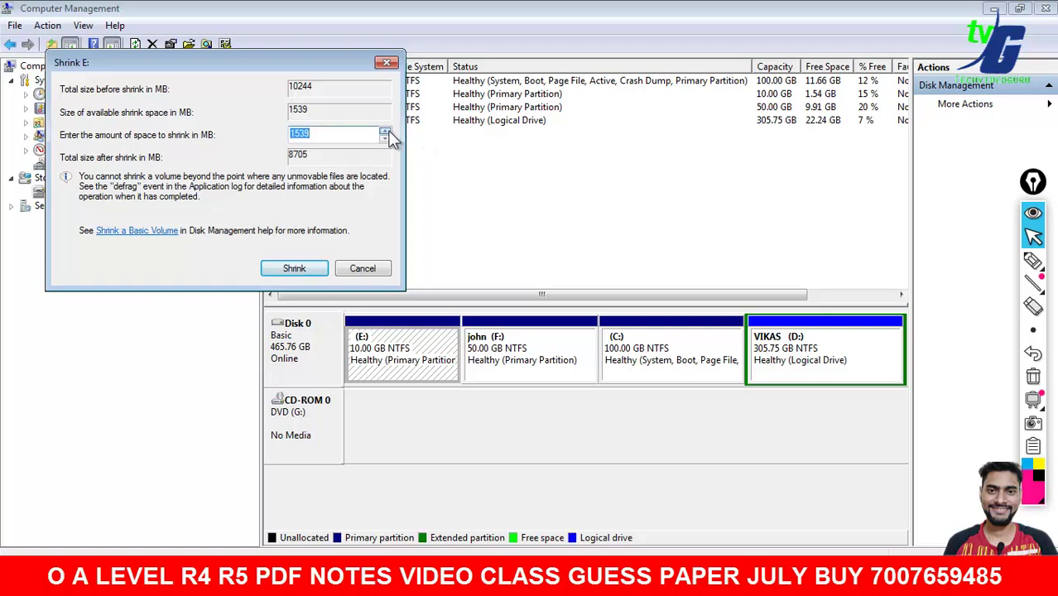
left_click(385, 139)
left_click(385, 139)
left_click(385, 139)
left_click(384, 139)
left_click(385, 131)
left_click(385, 131)
left_click(385, 131)
left_click(384, 130)
type("15")
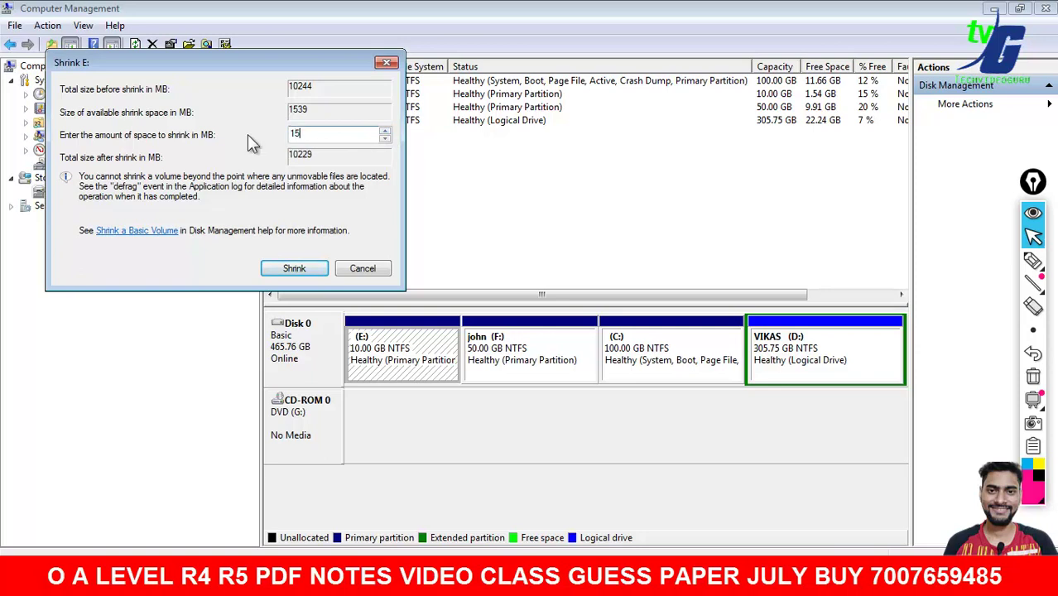
type("00000")
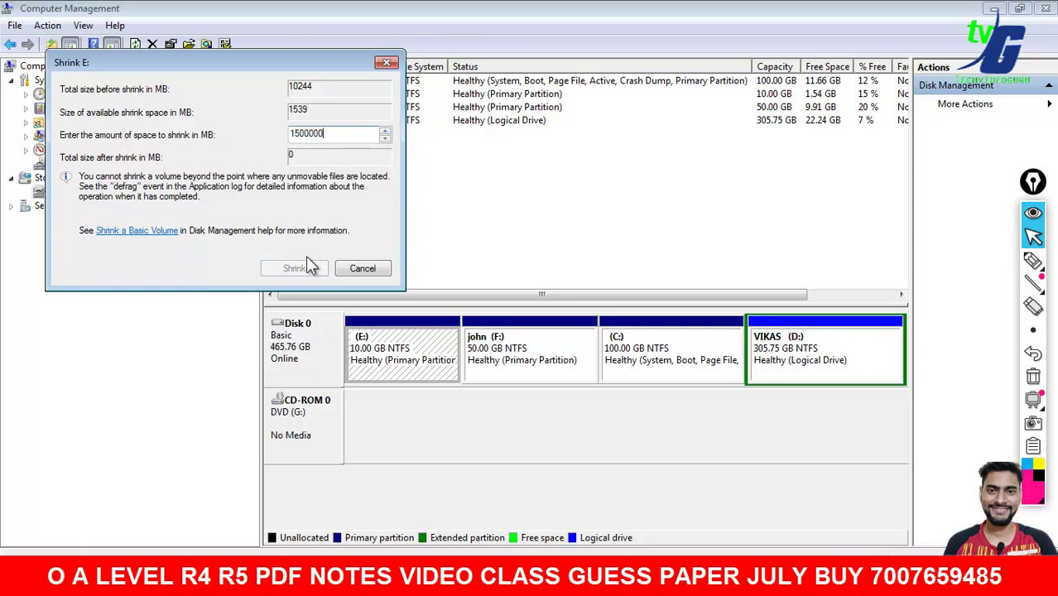
left_click(346, 269)
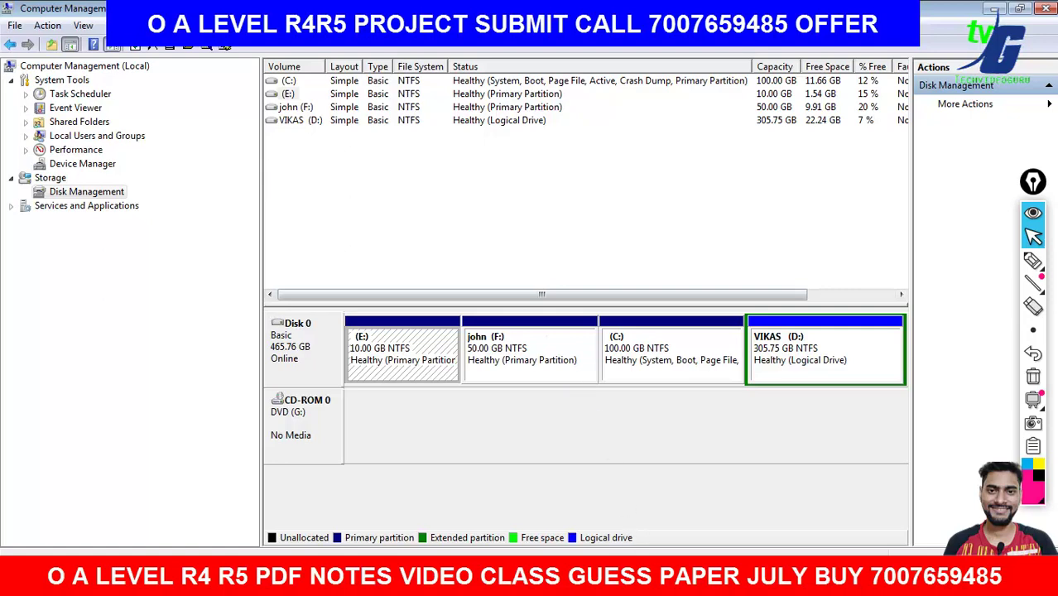
- Open the properties of the E: partition and move the dialog over beside the console tree
left_click(579, 562)
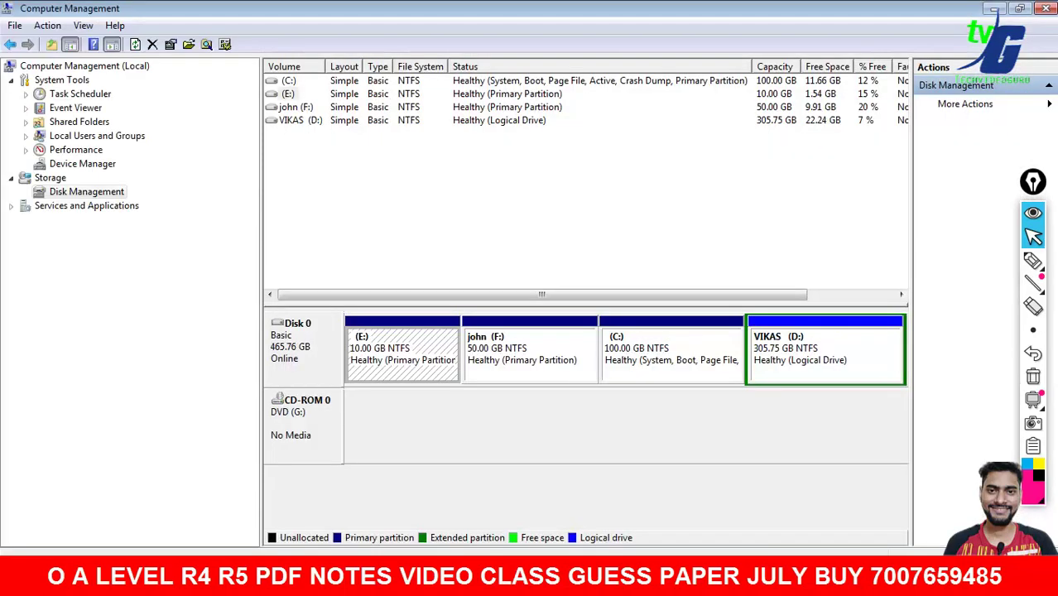
right_click(396, 364)
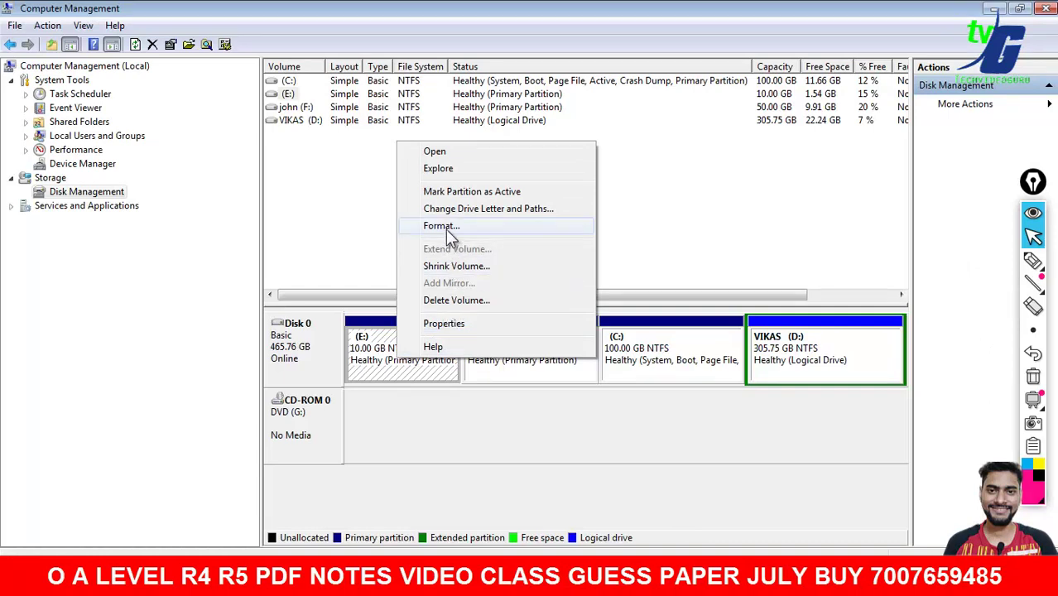
left_click(477, 321)
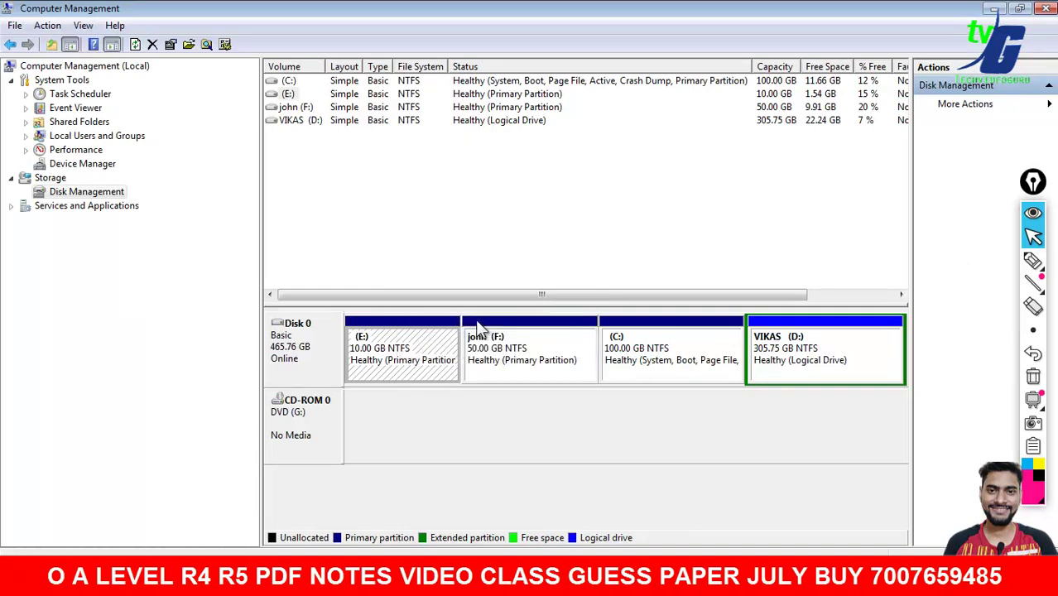
left_click_drag(550, 183, 224, 92)
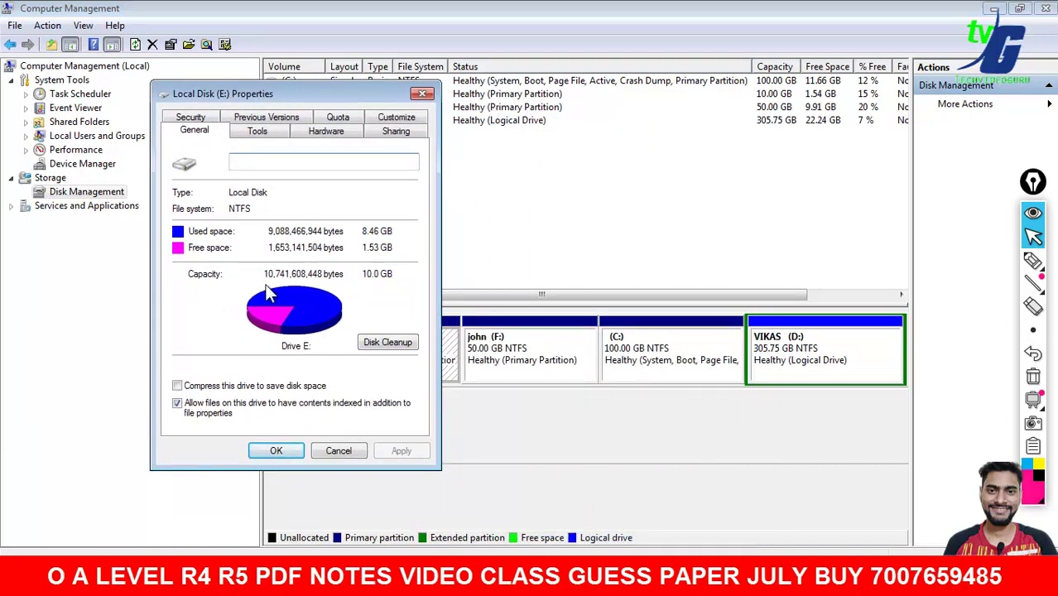
- Open Disk Defragmenter from the E: drive's tools, start defragmenting C:, stop the operation and close it
left_click(258, 131)
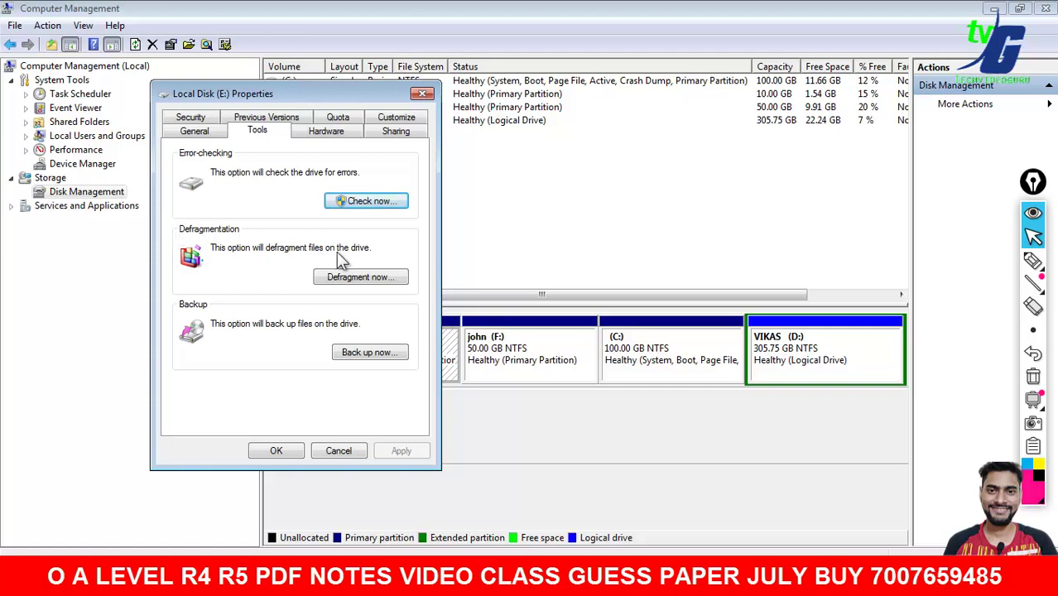
left_click(348, 283)
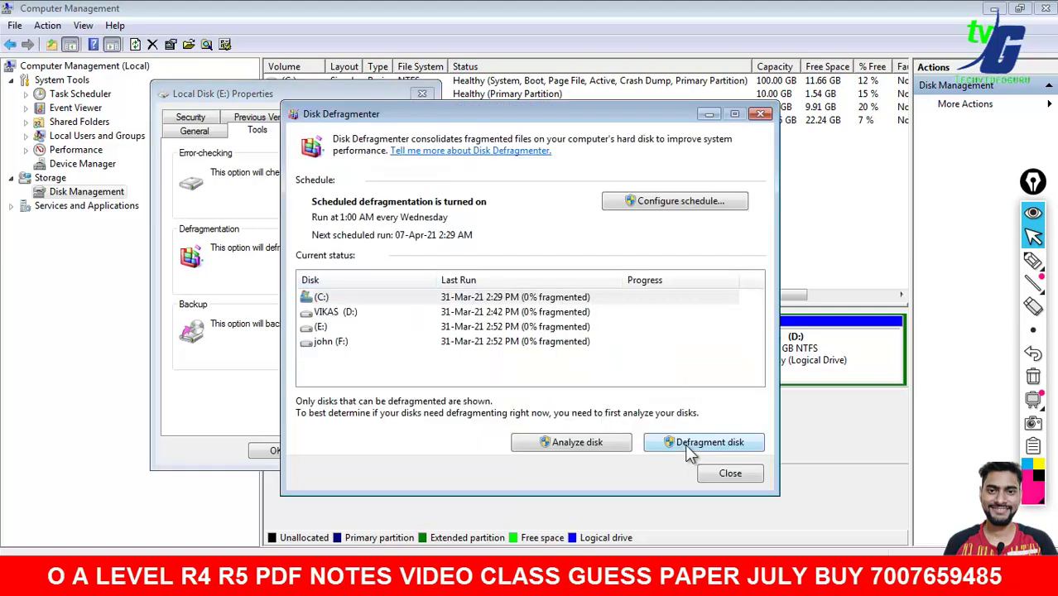
left_click(666, 440)
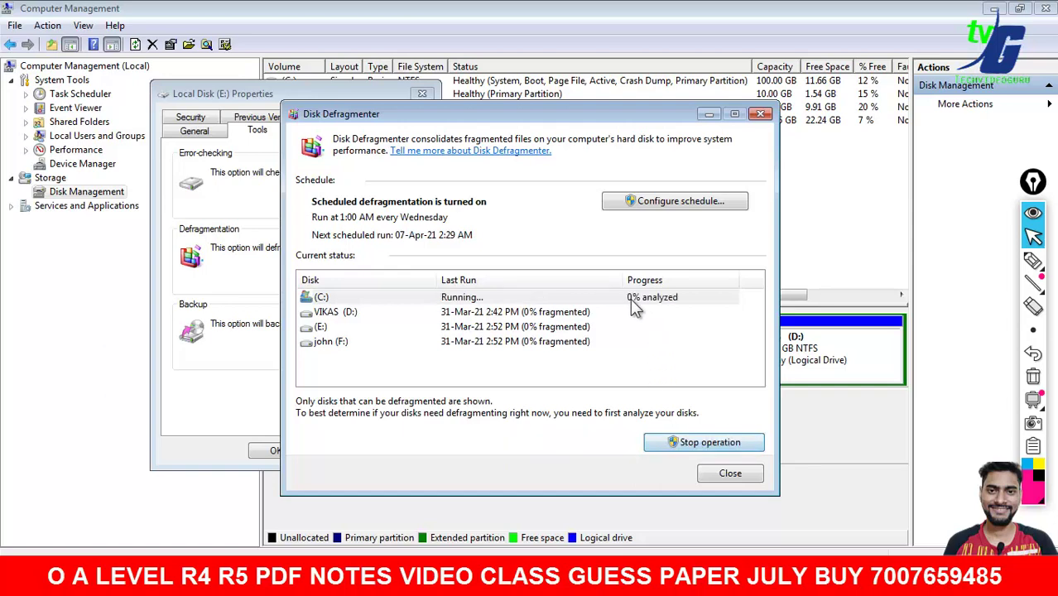
left_click(674, 439)
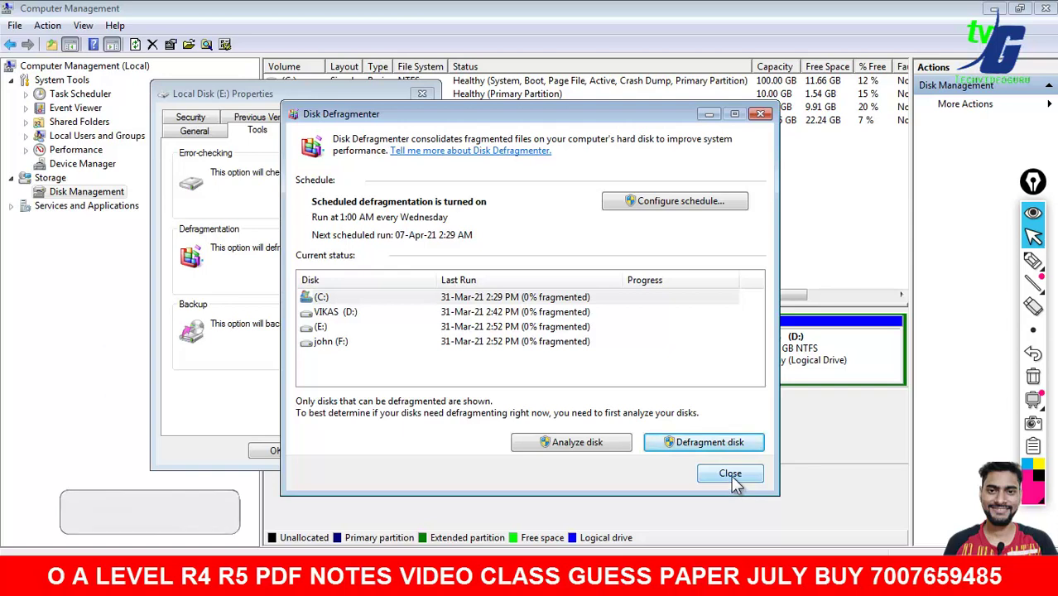
left_click(730, 475)
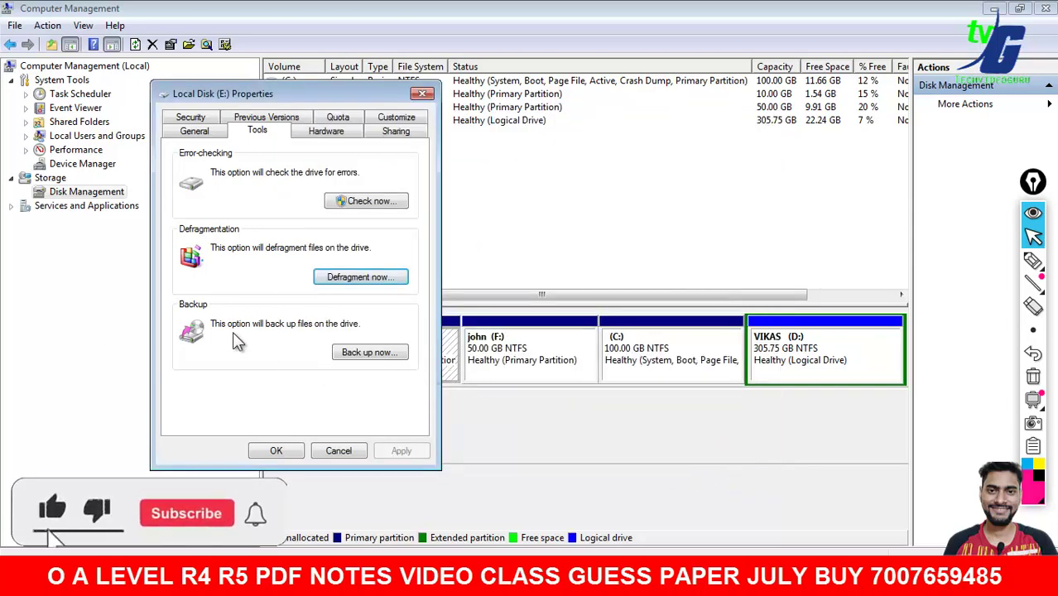
- Review the hardware, sharing and security settings of the E: drive, including the permissions for Authenticated Users
left_click(310, 133)
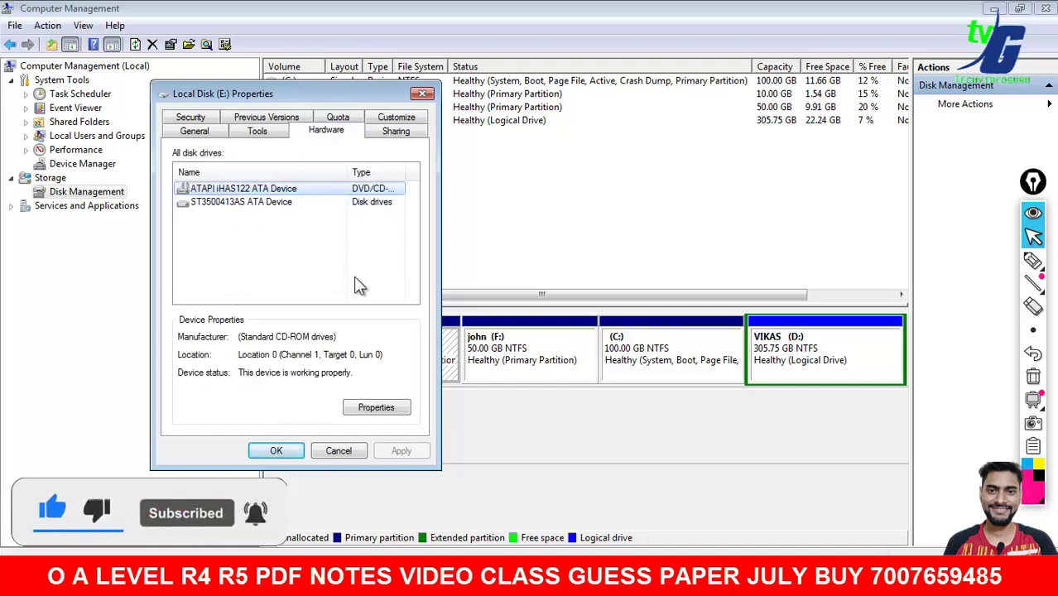
left_click(394, 133)
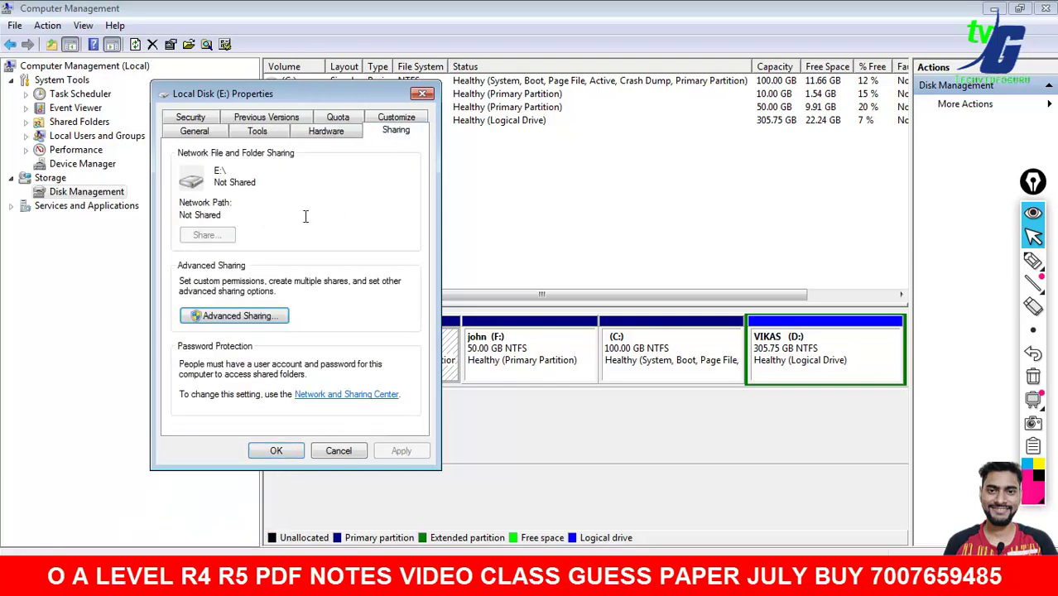
left_click(192, 119)
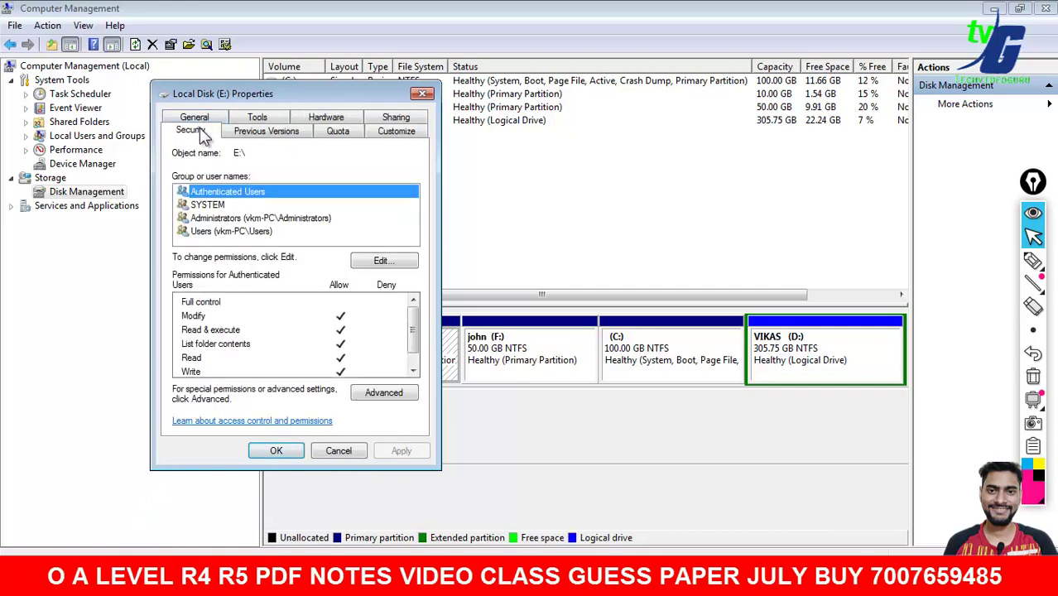
mouse_move(413, 320)
left_mouse_down()
mouse_move(416, 339)
mouse_move(414, 321)
left_mouse_up()
left_click_drag(414, 341, 418, 350)
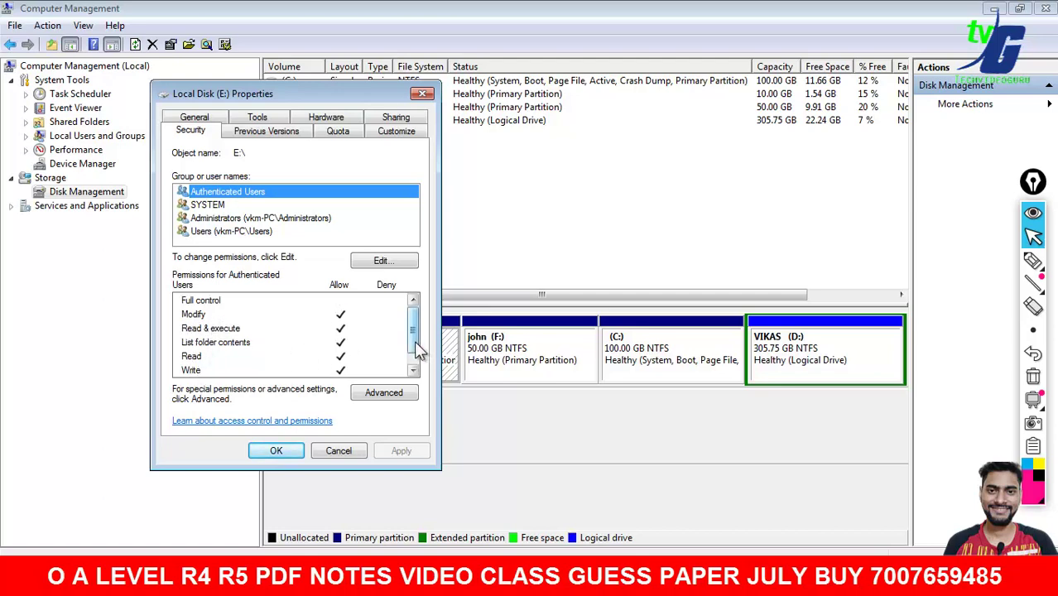
- Look through the advanced security settings of E: covering auditing, owner and effective permissions, and cancel them
left_click(387, 395)
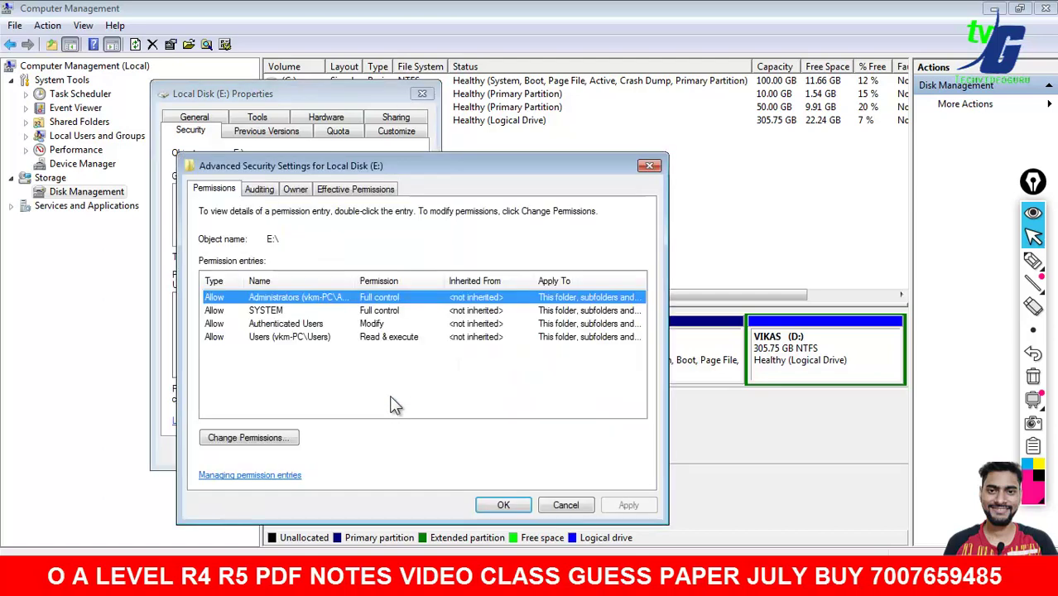
left_click(259, 189)
left_click(293, 190)
left_click(339, 189)
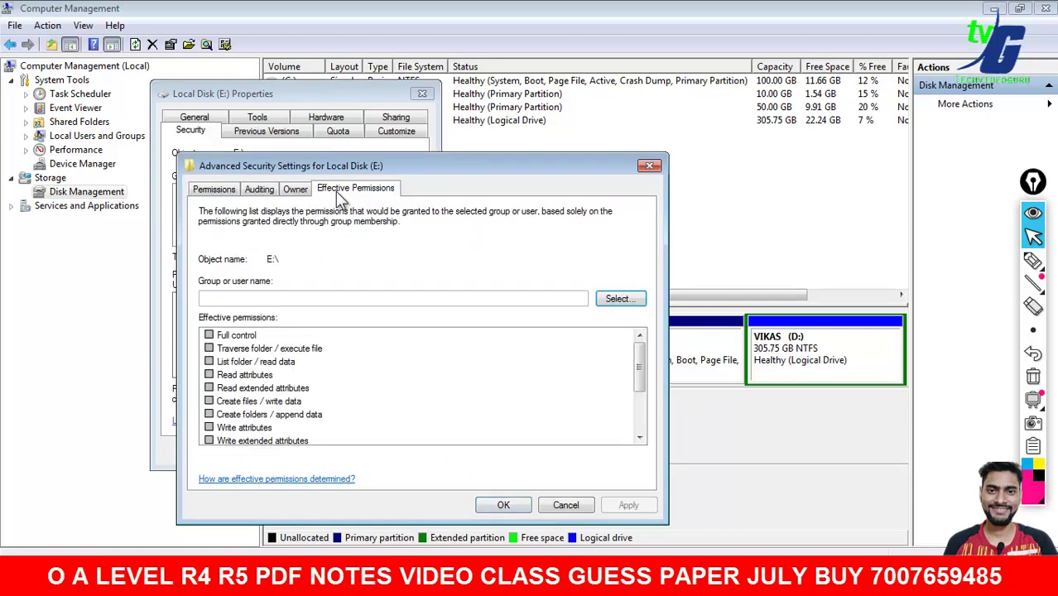
left_click(566, 505)
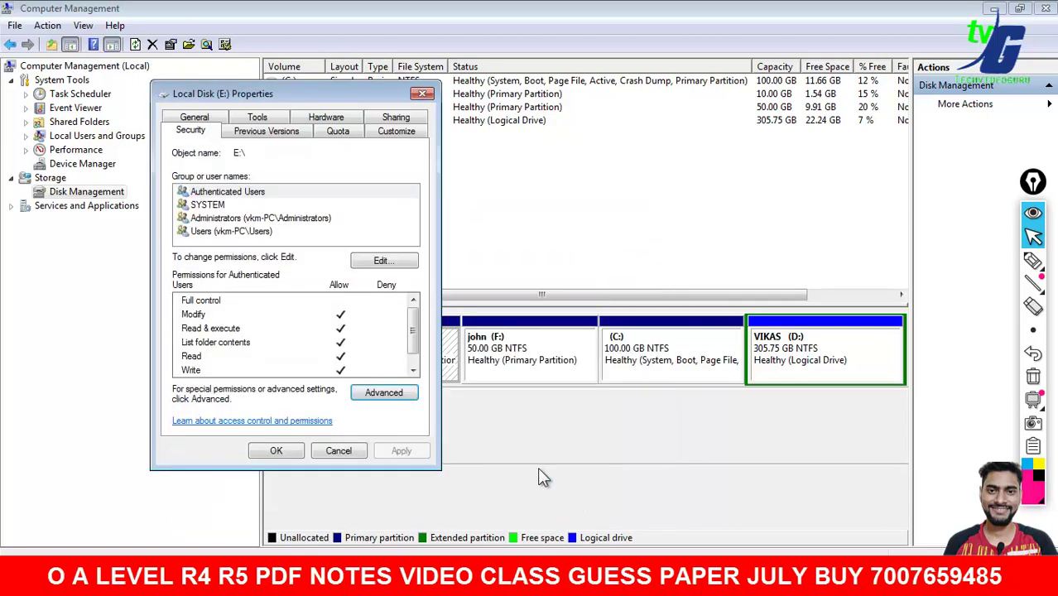
- Look through the remaining property pages of the E: drive, return to the general information and close the properties
left_click(267, 131)
left_click(262, 119)
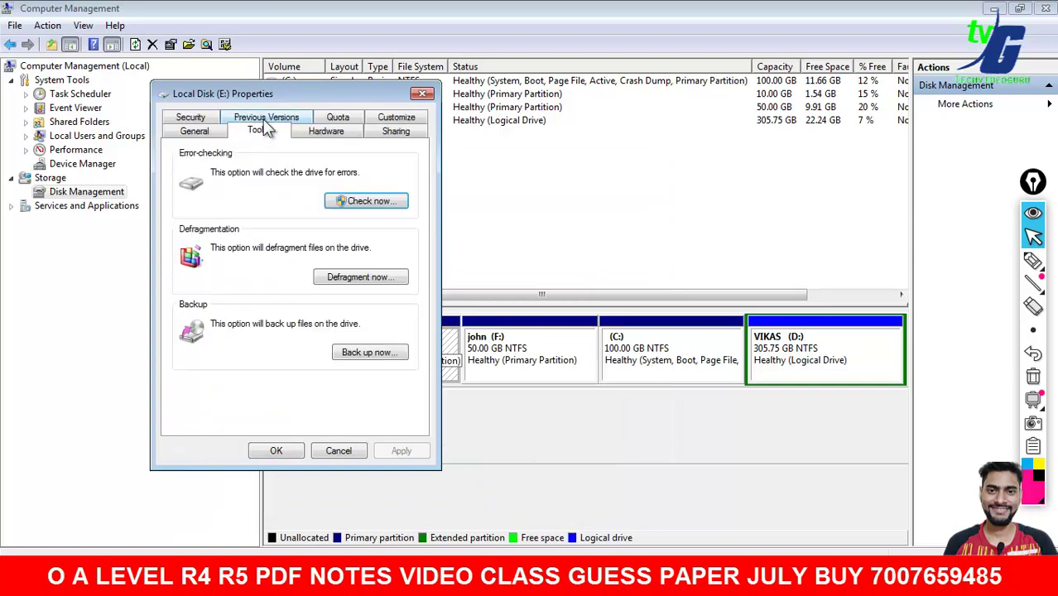
left_click(396, 117)
left_click(348, 119)
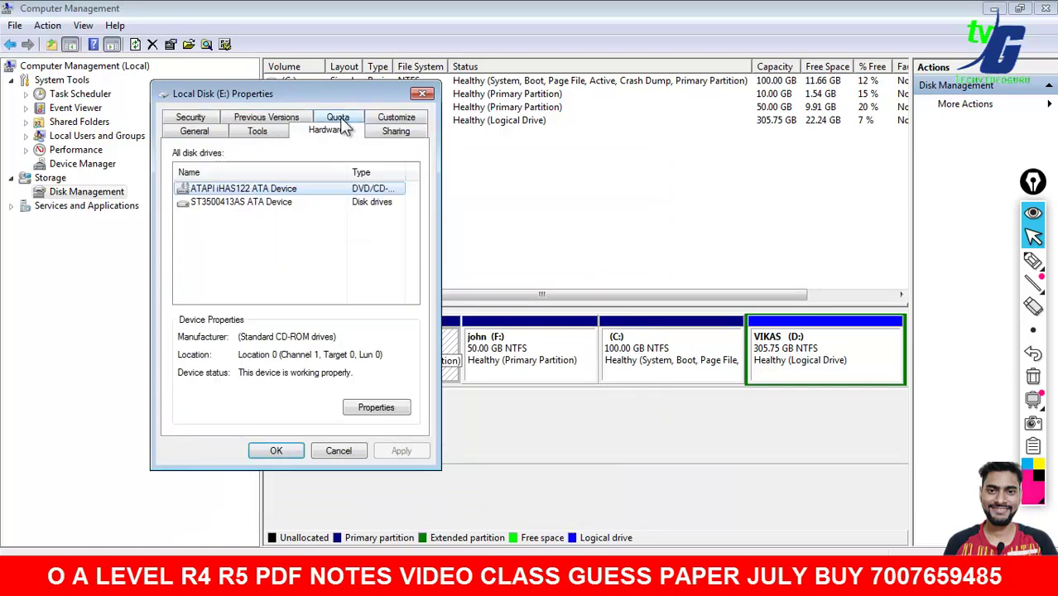
left_click(192, 118)
left_click(211, 115)
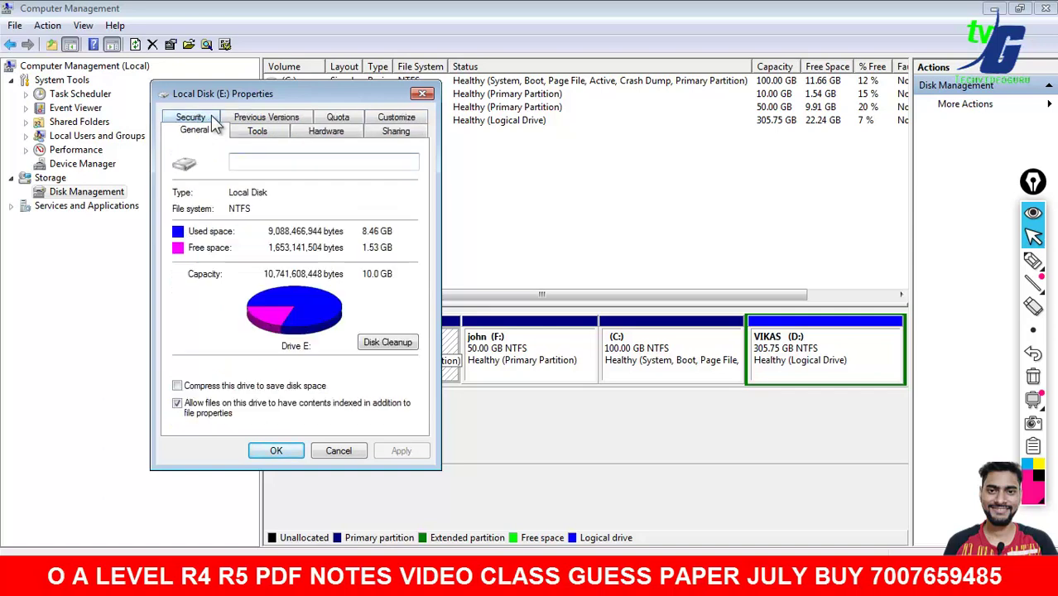
left_click(422, 94)
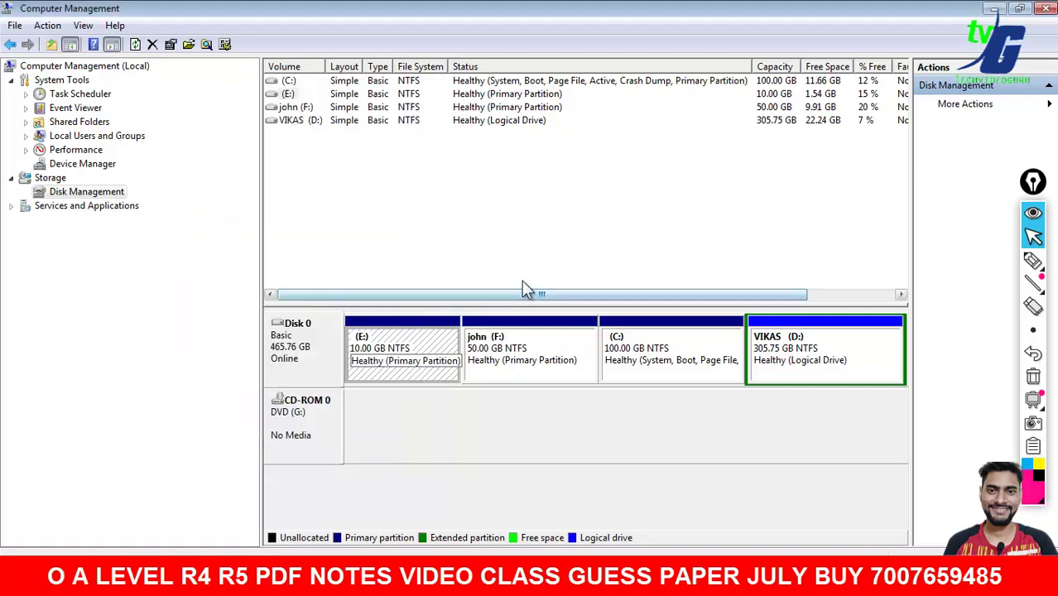
- Handwrite "100 / 80 / 50" in pink across the window, underline the last two numbers, and clear all annotations
left_click(1032, 261)
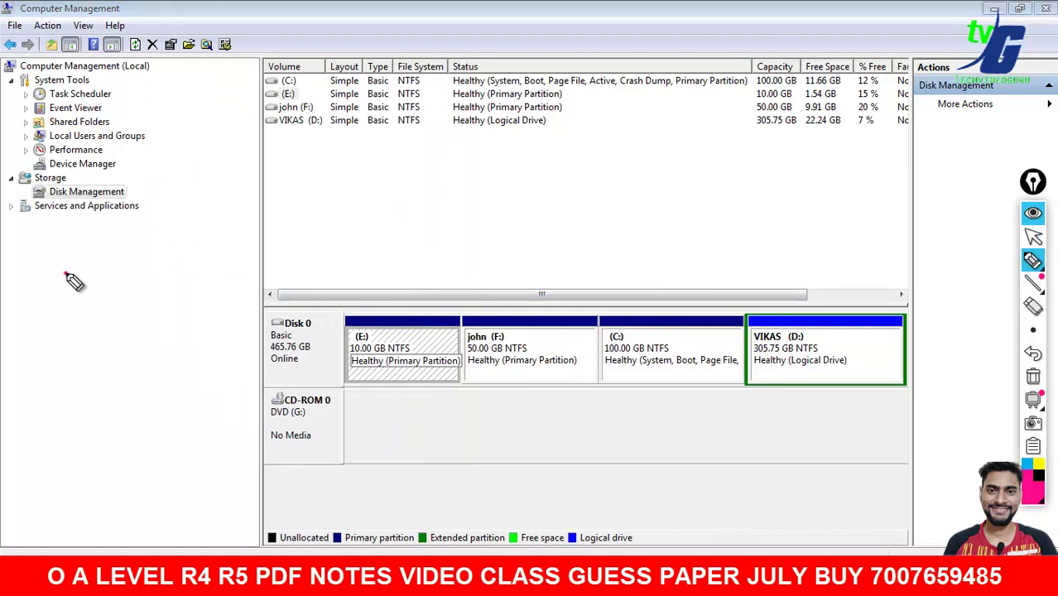
left_click_drag(65, 275, 78, 329)
mouse_move(132, 267)
left_mouse_down()
mouse_move(164, 315)
mouse_move(141, 265)
left_mouse_up()
left_click_drag(248, 223, 267, 230)
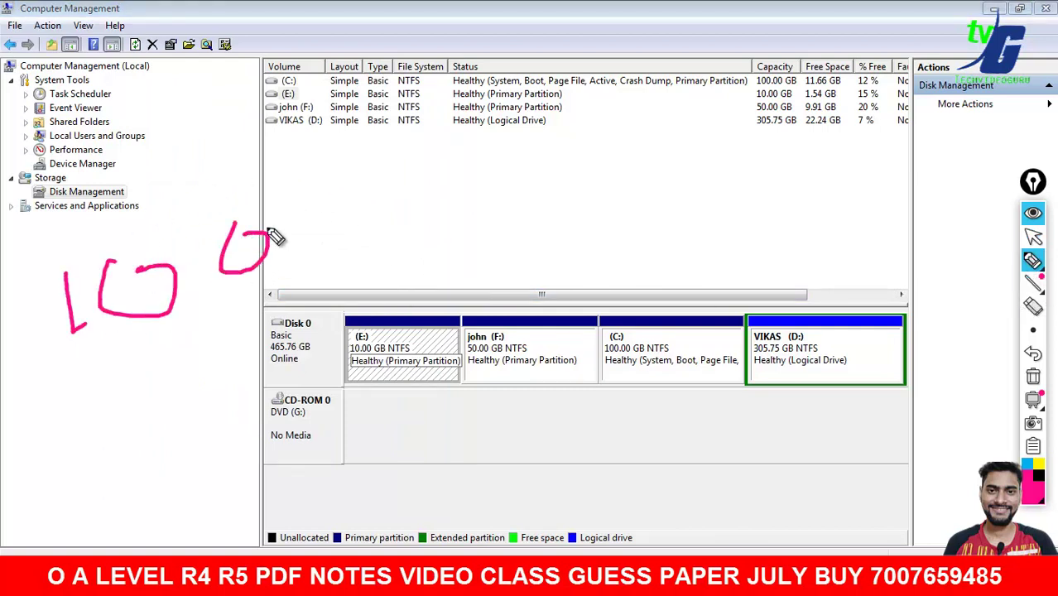
left_click_drag(383, 252, 428, 133)
mouse_move(513, 158)
left_mouse_down()
mouse_move(507, 205)
mouse_move(515, 158)
left_mouse_up()
mouse_move(607, 154)
left_mouse_down()
mouse_move(590, 194)
mouse_move(610, 157)
left_mouse_up()
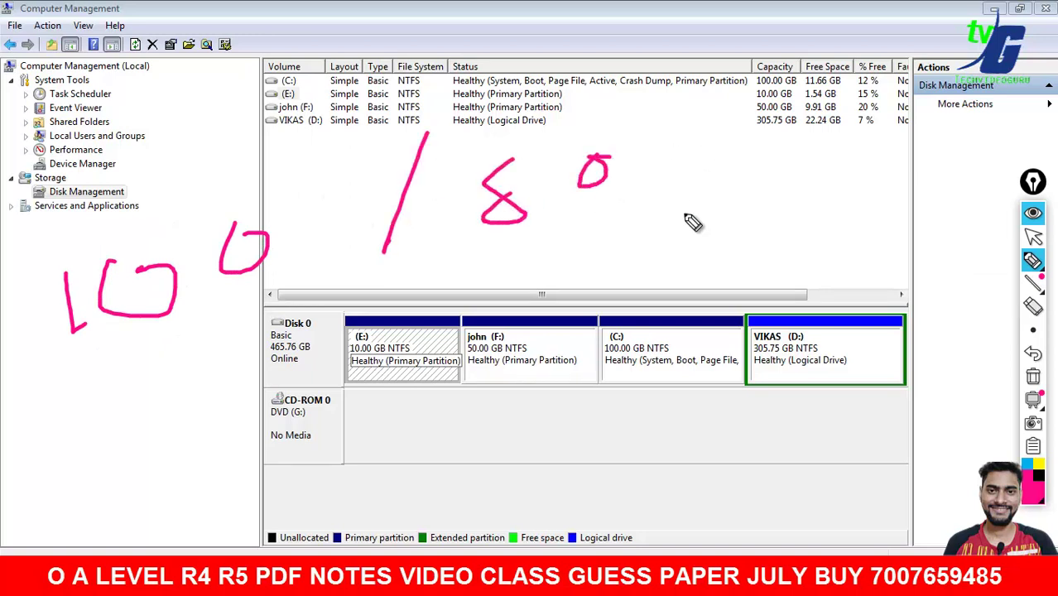
left_click_drag(705, 131, 683, 213)
mouse_move(813, 156)
left_mouse_down()
mouse_move(816, 190)
mouse_move(801, 190)
left_mouse_up()
left_click_drag(861, 158, 859, 160)
mouse_move(648, 230)
left_mouse_down()
mouse_move(492, 255)
mouse_move(924, 201)
left_mouse_up()
left_click_drag(744, 266, 846, 231)
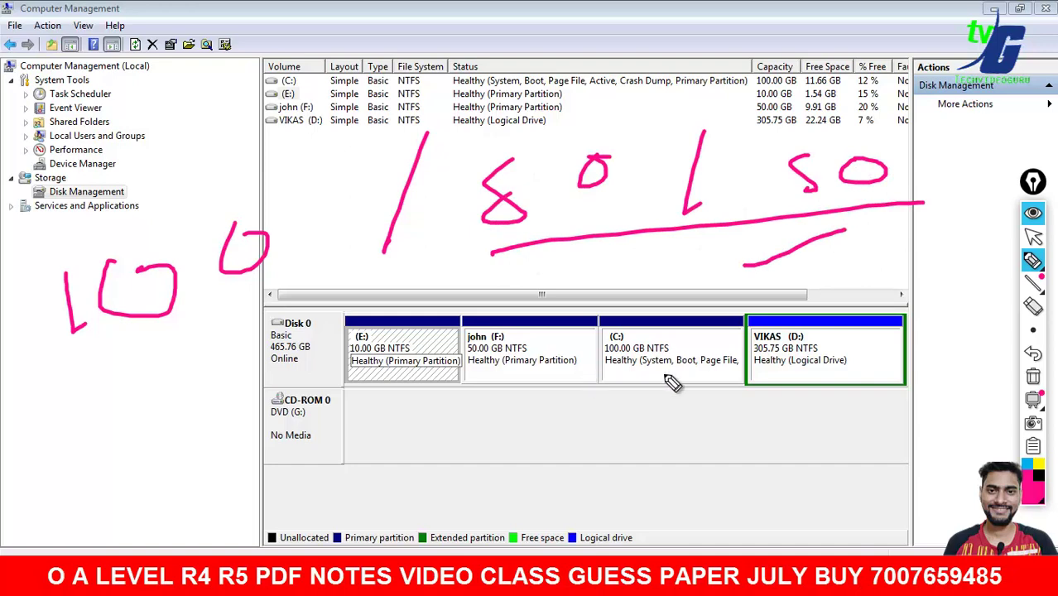
left_click(1032, 376)
left_click(1033, 237)
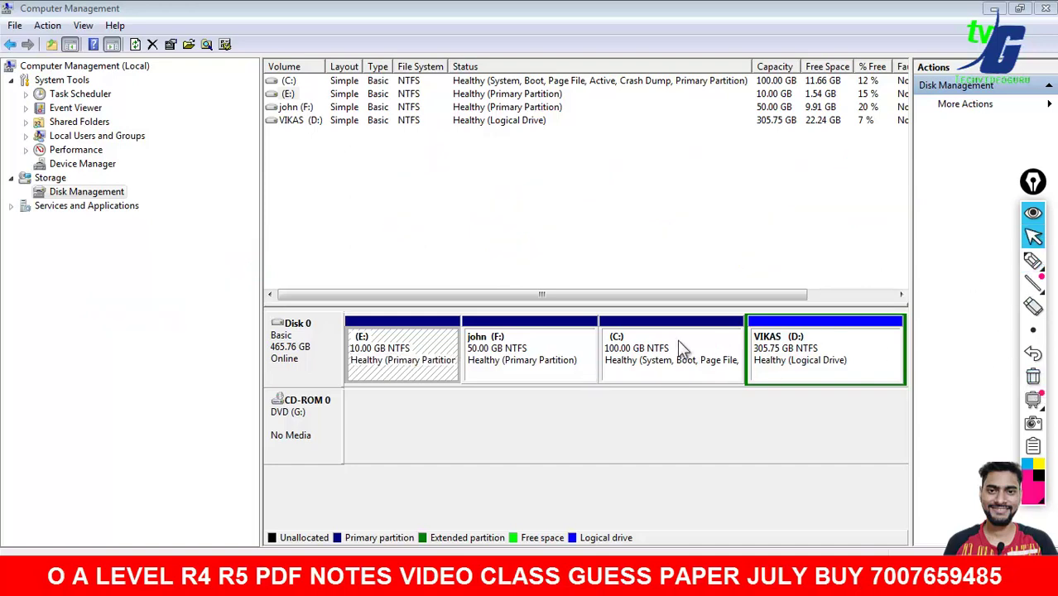
- Open Shrink Volume for the F: partition, handwrite "1024" in pink beside it, and discard the shrink and the annotation
right_click(537, 340)
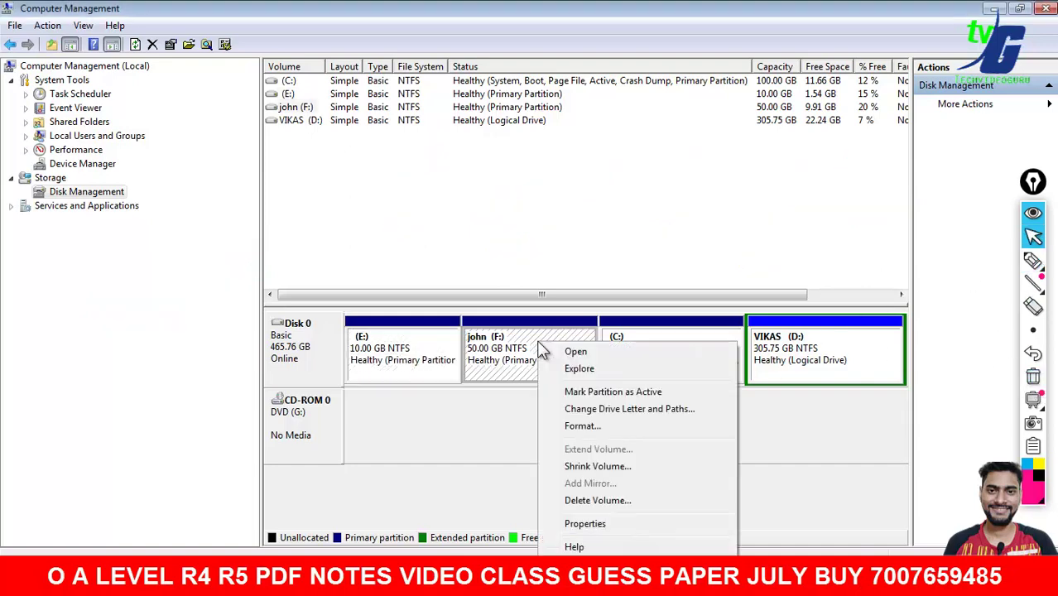
left_click(597, 467)
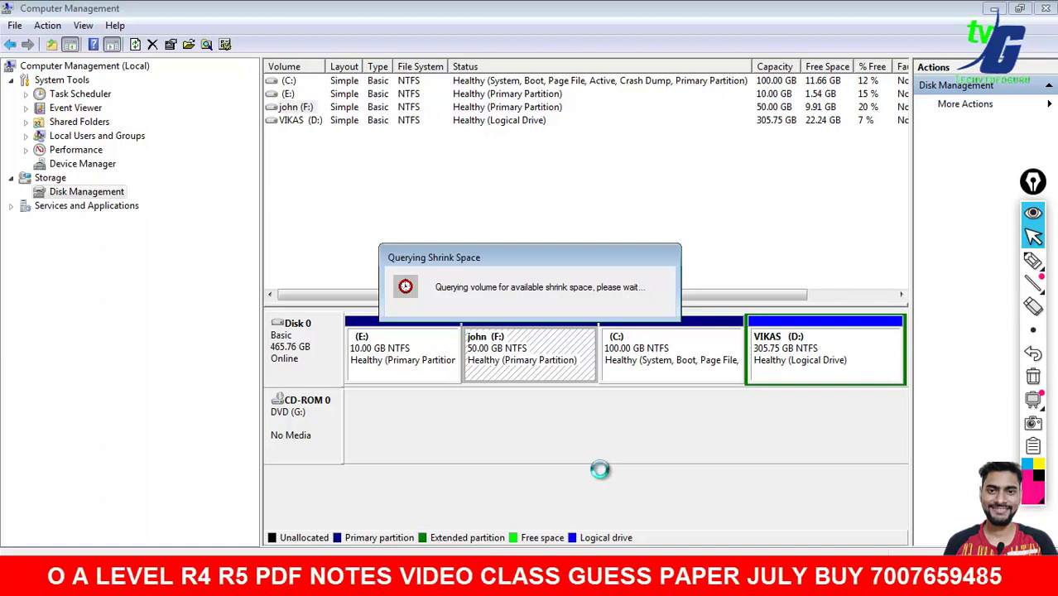
left_click(1032, 261)
mouse_move(4, 244)
left_mouse_down()
mouse_move(60, 307)
mouse_move(203, 193)
mouse_move(332, 141)
mouse_move(338, 192)
left_mouse_up()
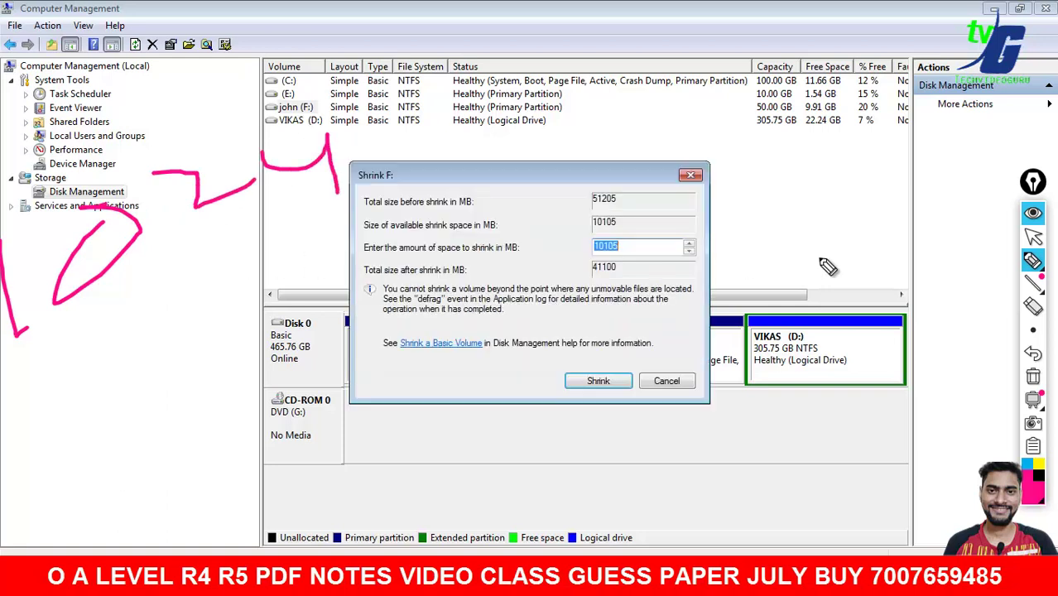
left_click(1032, 237)
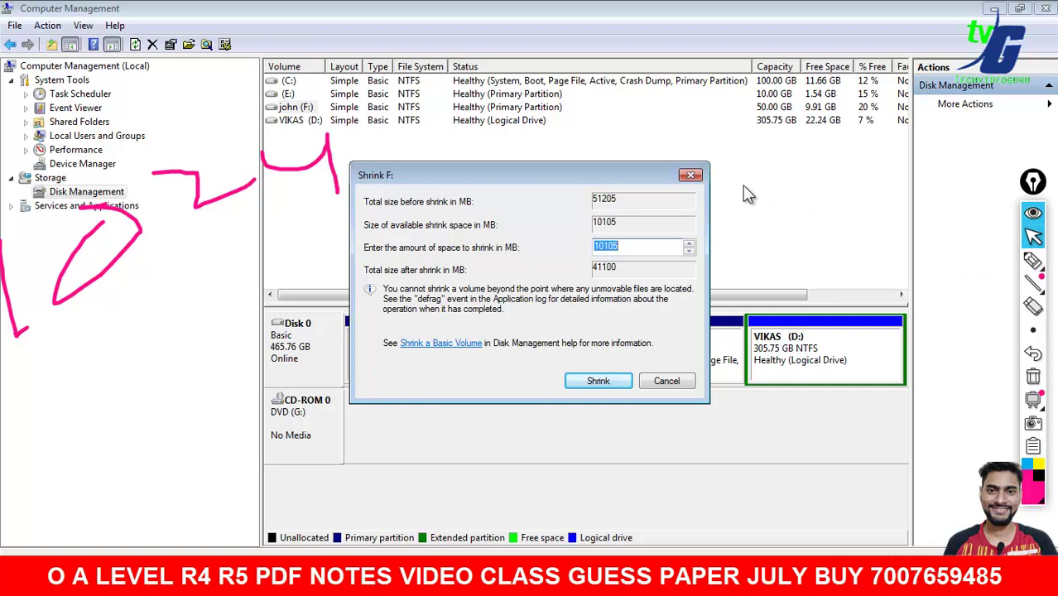
left_click(694, 176)
left_click(1032, 376)
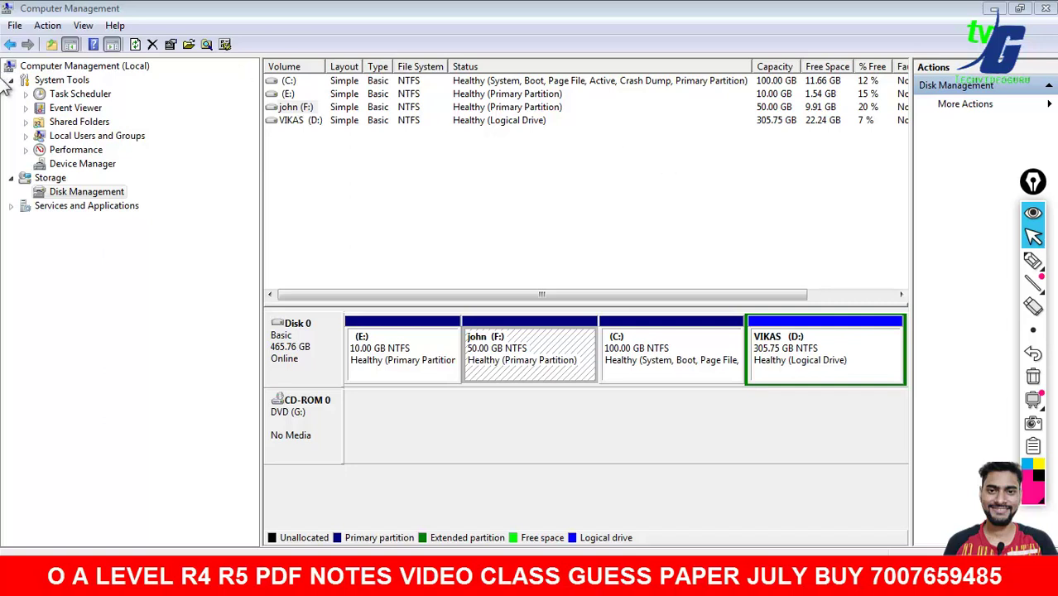
- Reselect the E: partition in Disk Management, open its Shrink Volume settings to examine the sizes, and cancel
key("Up")
left_click(76, 197)
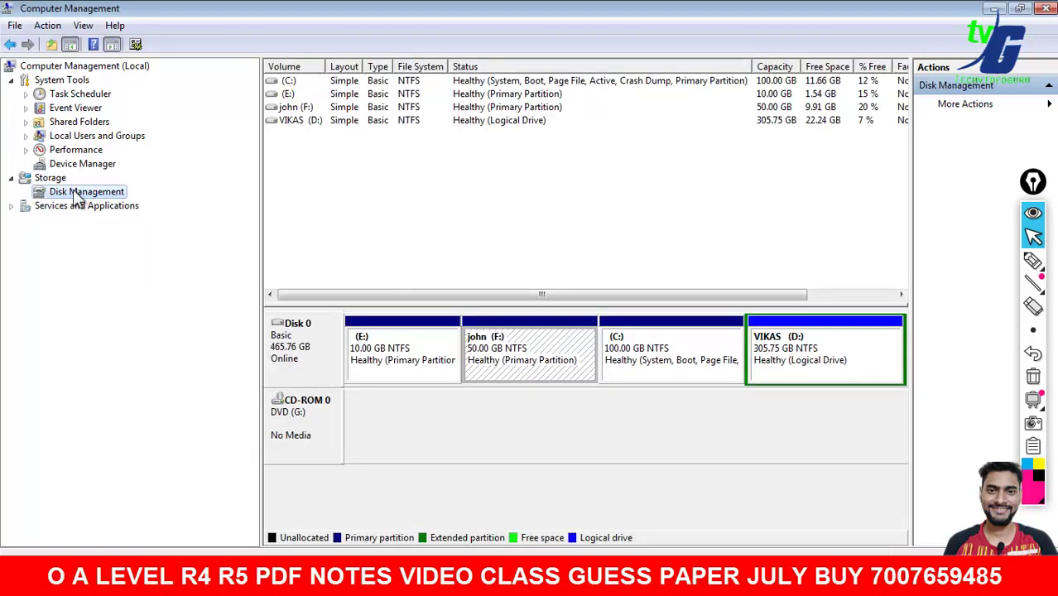
left_click(369, 339)
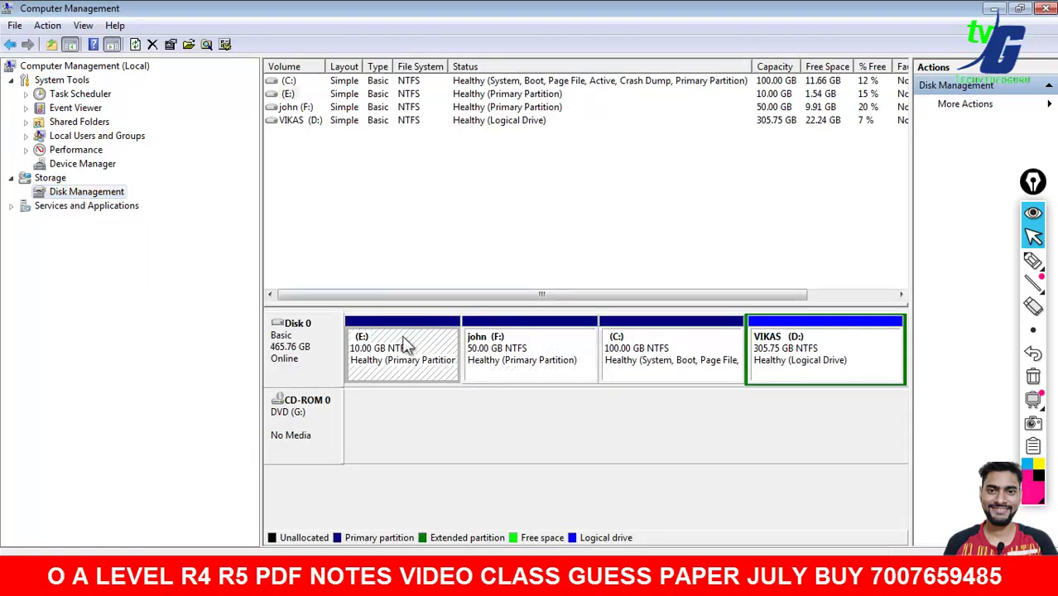
right_click(405, 344)
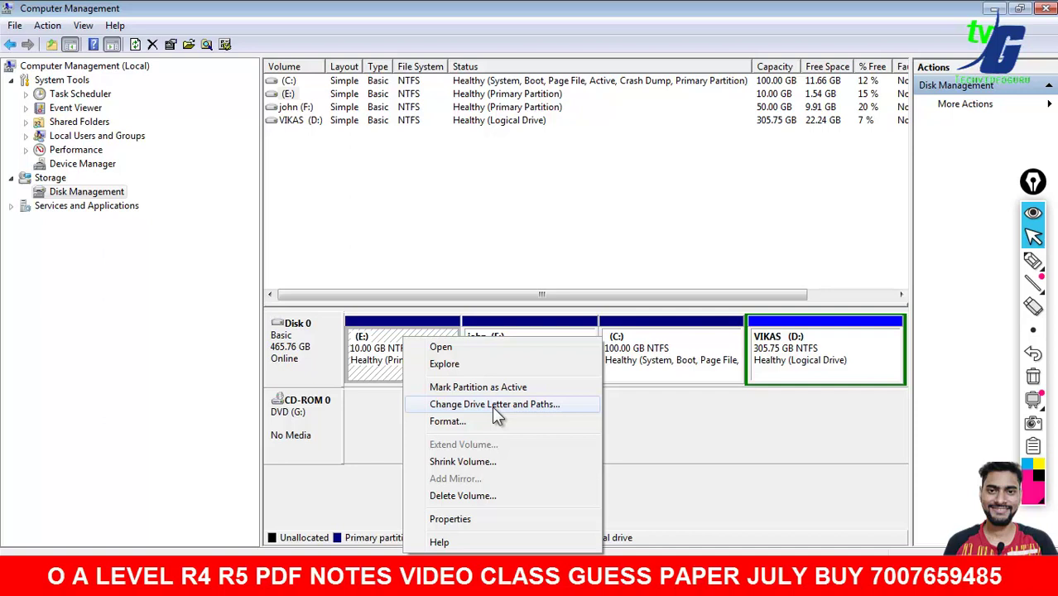
left_click(493, 461)
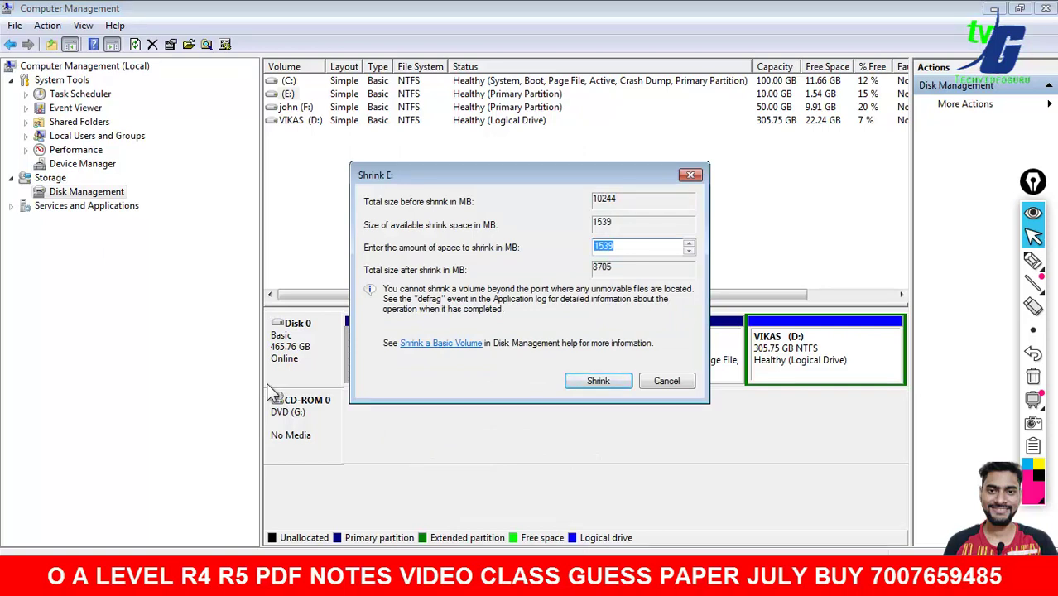
left_click(666, 381)
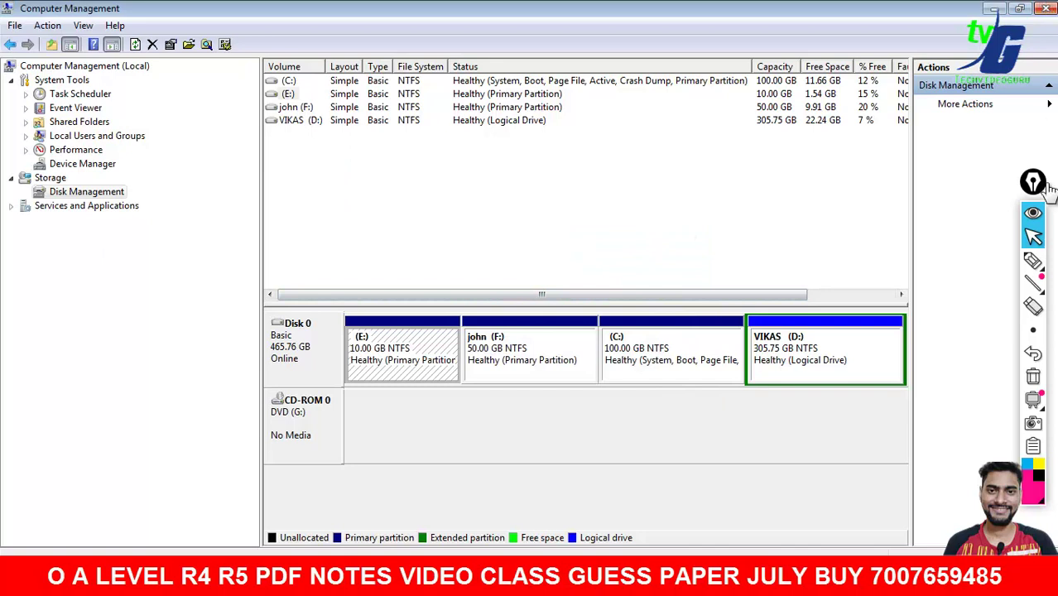
- Handwrite large pink strokes with the pen in the blank area beneath the volume list, and clear all annotations
mouse_move(1036, 258)
left_click(953, 263)
left_click_drag(351, 203, 341, 242)
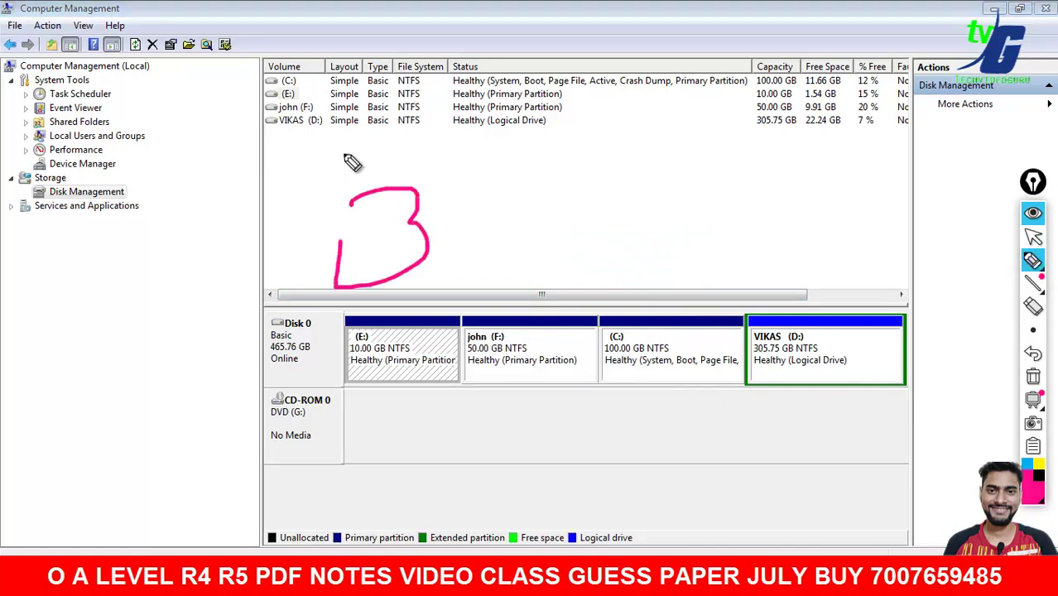
left_click_drag(342, 152, 372, 132)
left_click_drag(594, 178, 820, 172)
left_click(1033, 375)
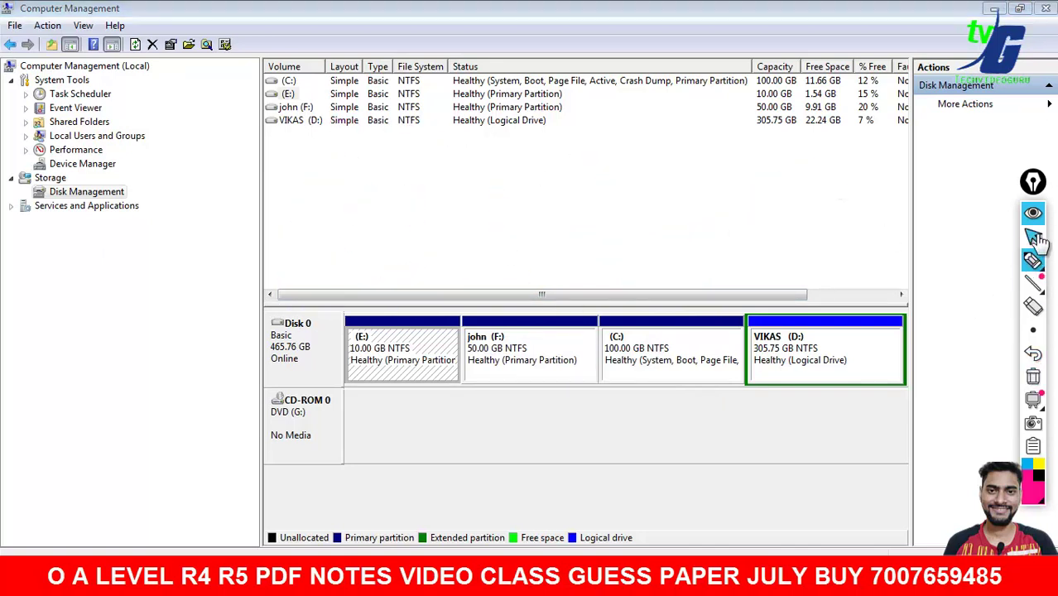
- Close Computer Management to return to the exam paper, tick question (b) on managing disk partitions in pink, and clear the mark
left_click(1033, 237)
left_click(1046, 8)
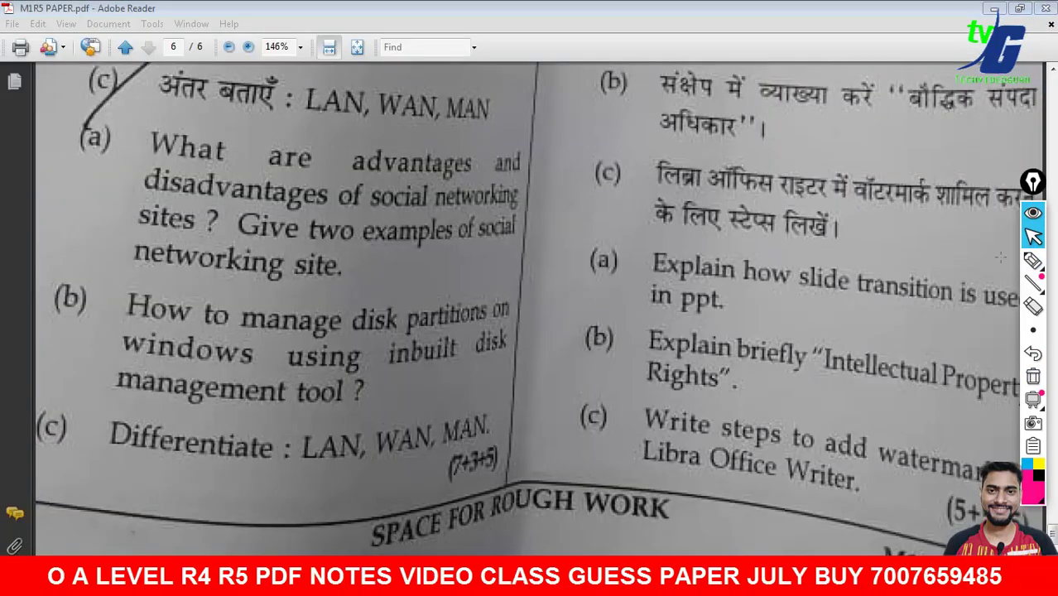
left_click(1032, 260)
left_click_drag(81, 329, 282, 316)
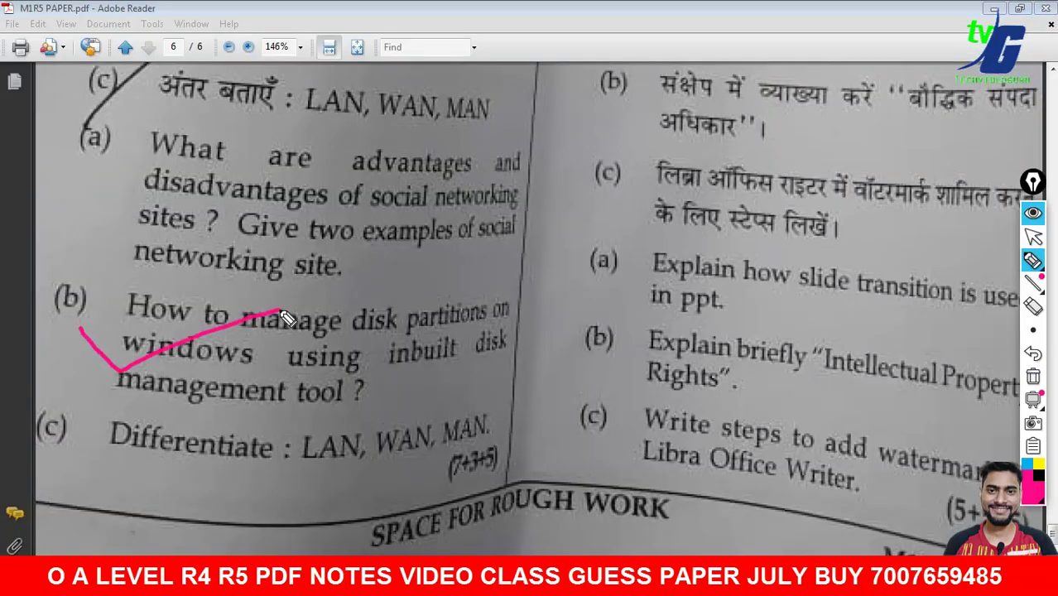
left_click(1033, 377)
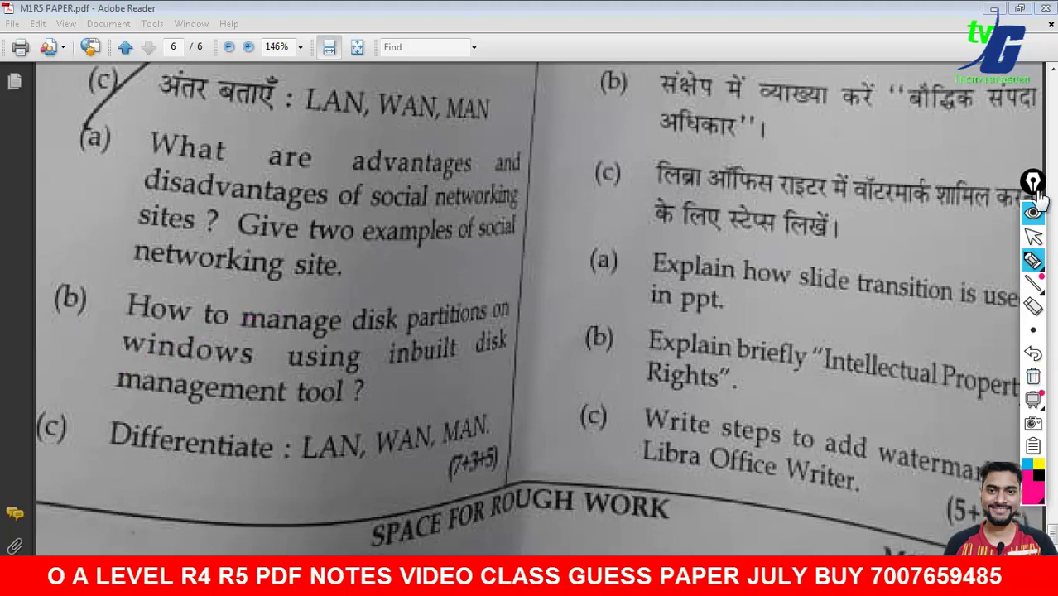
- Move the annotation toolbar to the opposite side of the exam page, clear of the right-column questions, and activate the pen
mouse_move(1038, 197)
left_mouse_down()
mouse_move(33, 152)
mouse_move(27, 139)
left_mouse_up()
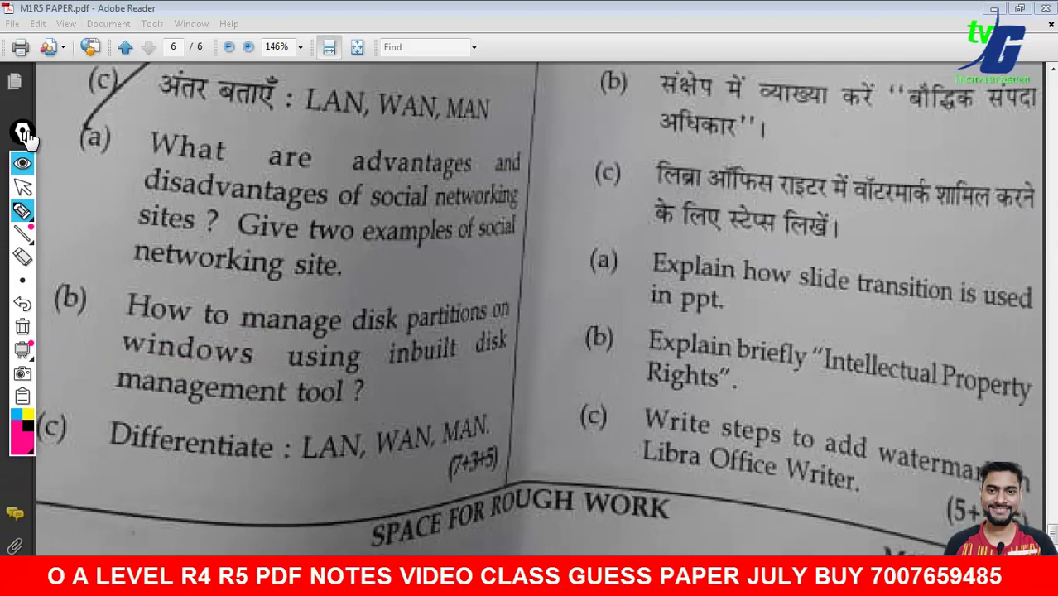
left_click(23, 210)
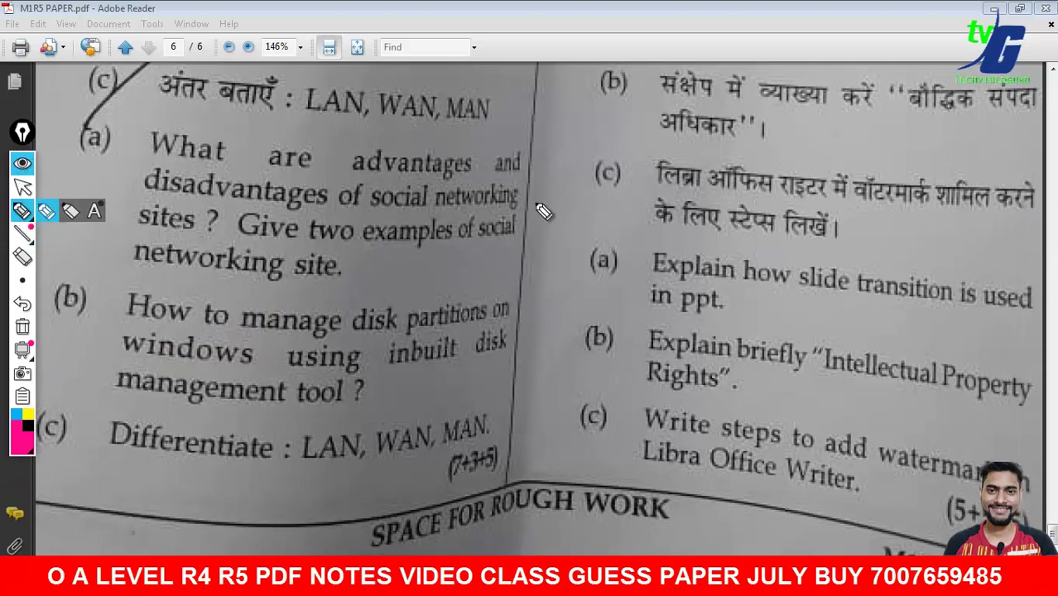